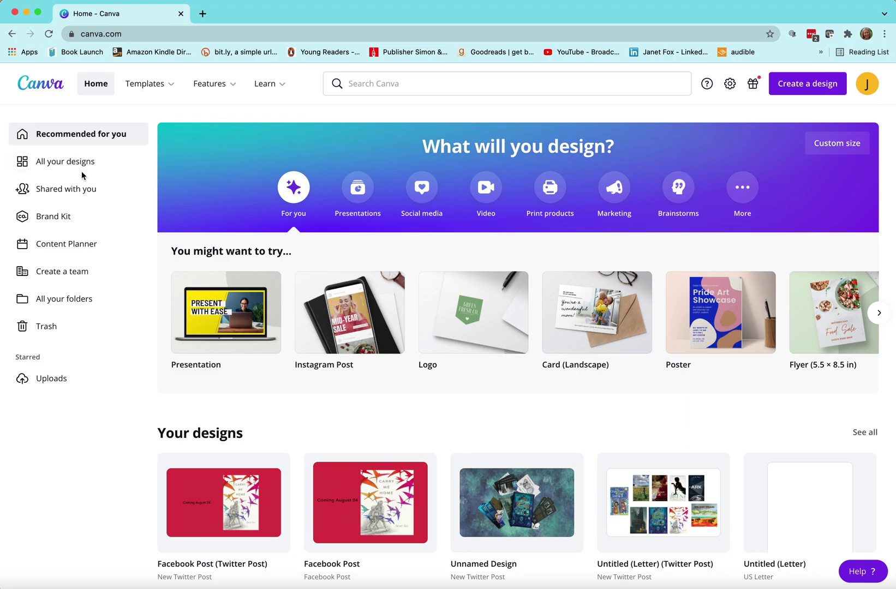
Step: Show the Templates menu's categories, from Social Media with Facebook Posts down to Trending
scroll(131, 478, "down", 5)
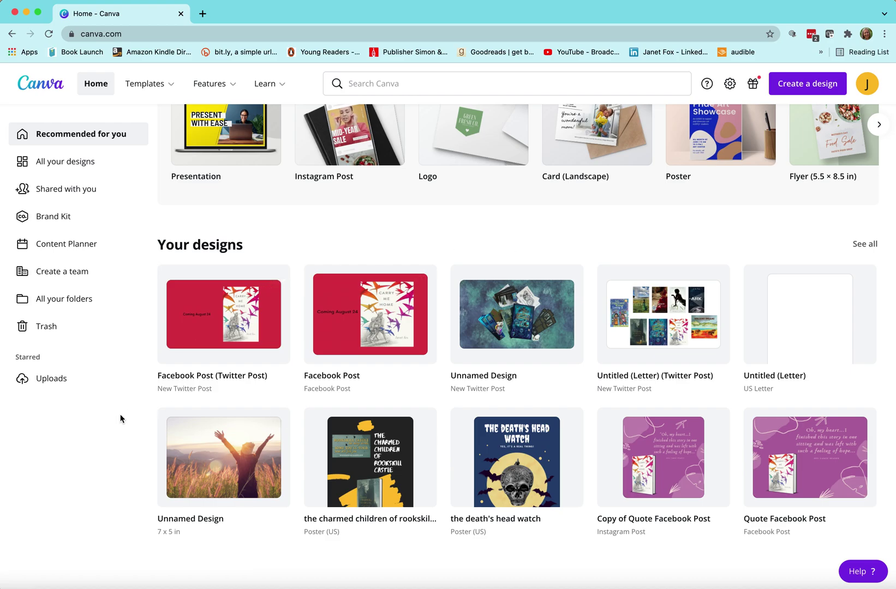
scroll(121, 419, "up", 5)
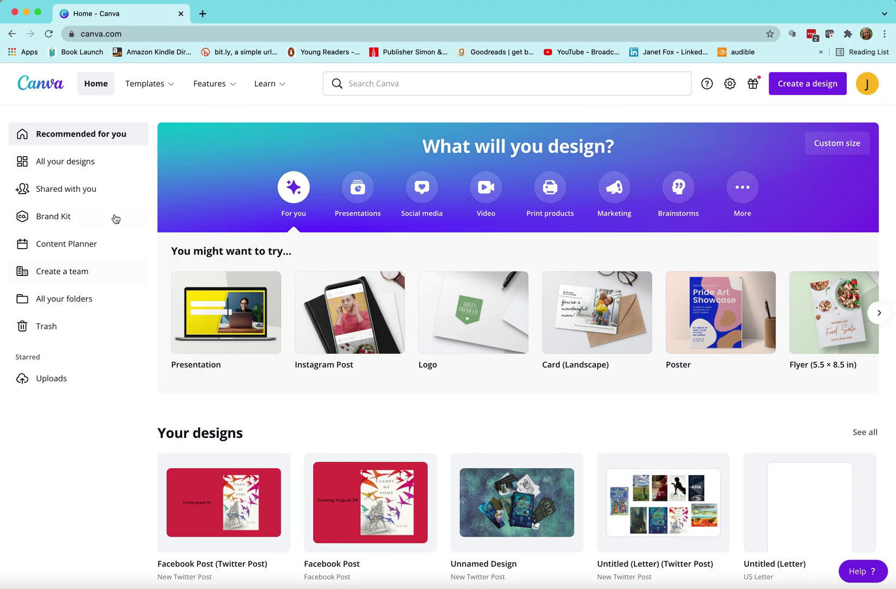
mouse_move(173, 84)
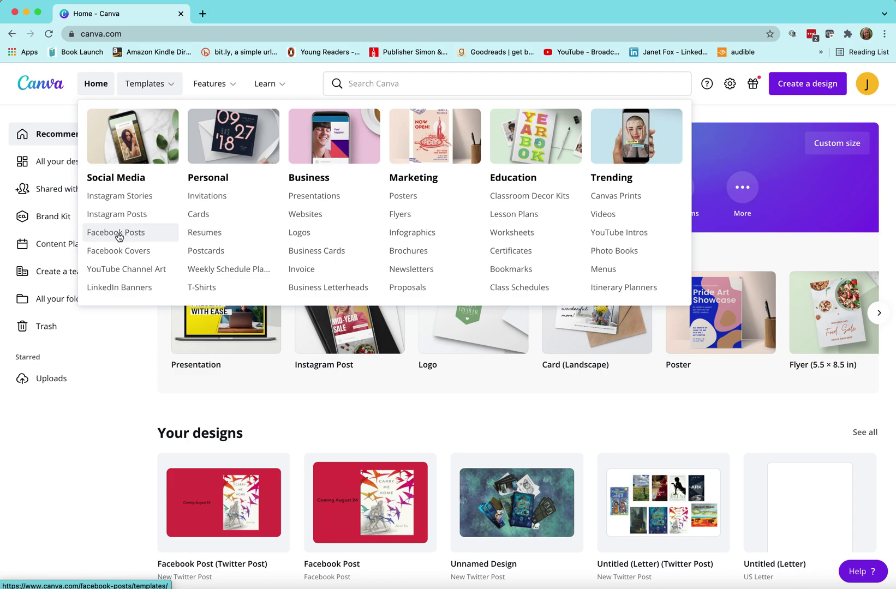
Step: Open the Facebook Posts template gallery (15,109 templates) and scroll through its designs
left_click(119, 236)
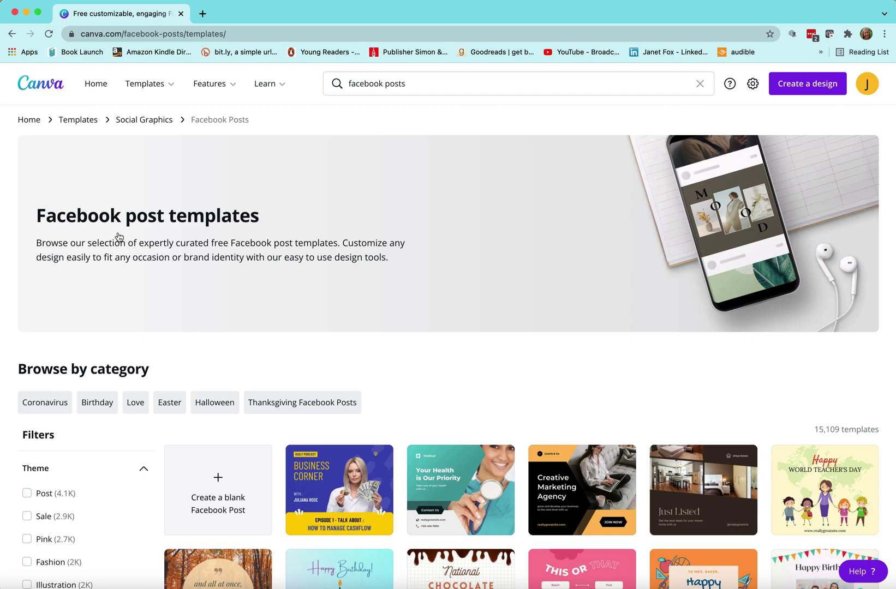
scroll(328, 255, "down", 1)
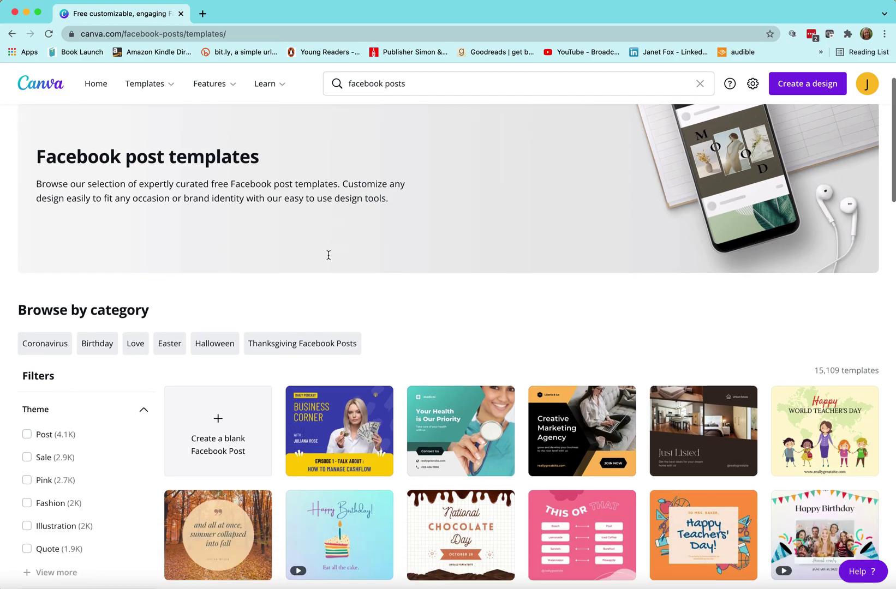
scroll(329, 255, "down", 2)
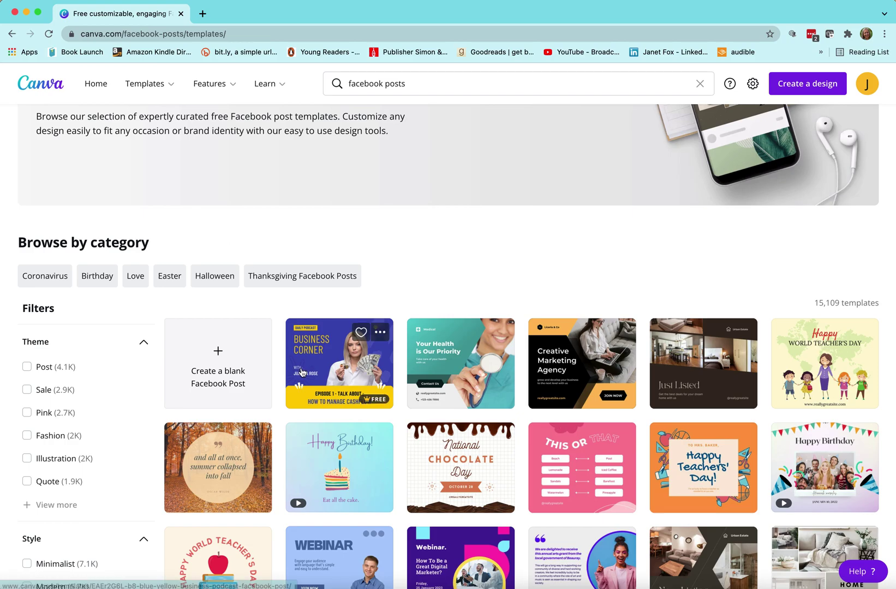
scroll(442, 258, "down", 1)
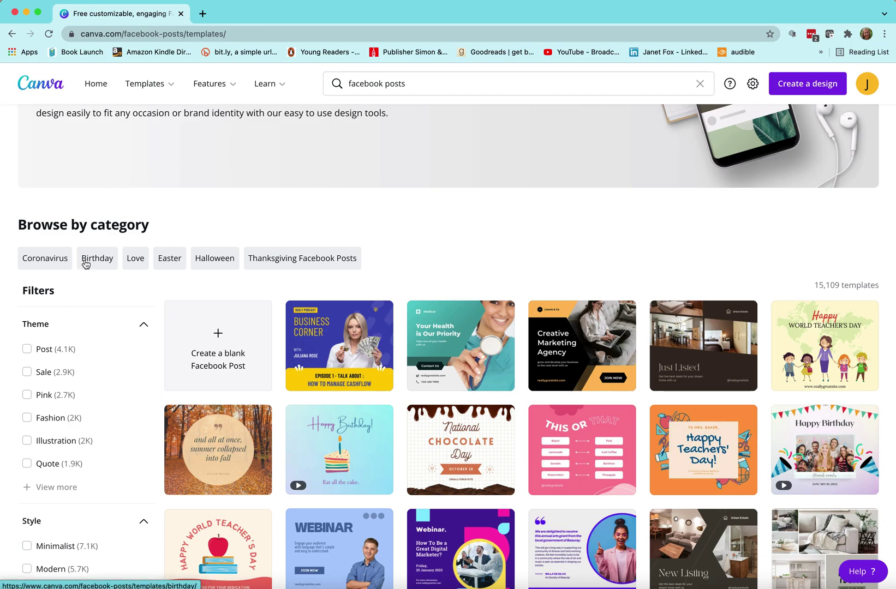
scroll(220, 223, "down", 3)
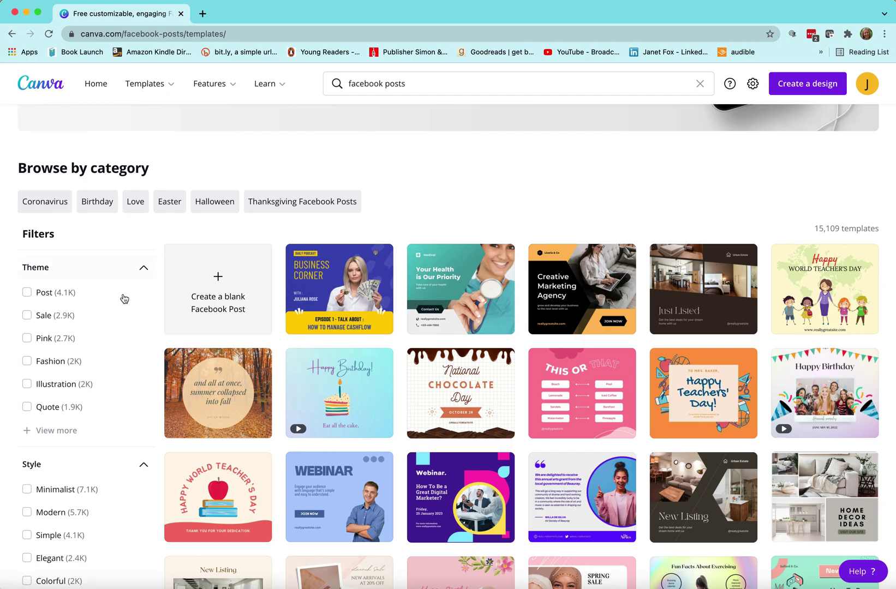
scroll(126, 306, "down", 1)
scroll(126, 306, "down", 2)
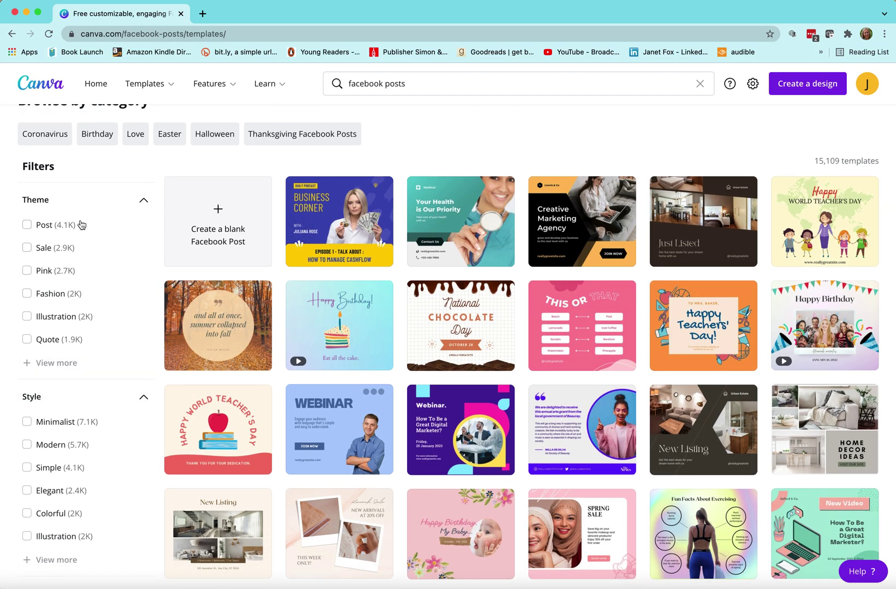
scroll(92, 393, "down", 4)
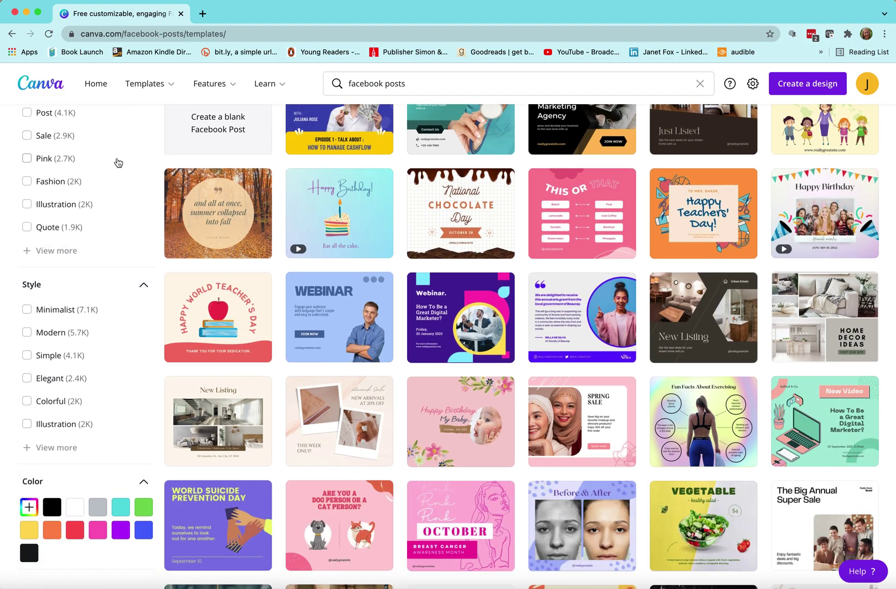
scroll(115, 167, "up", 3)
scroll(114, 172, "up", 3)
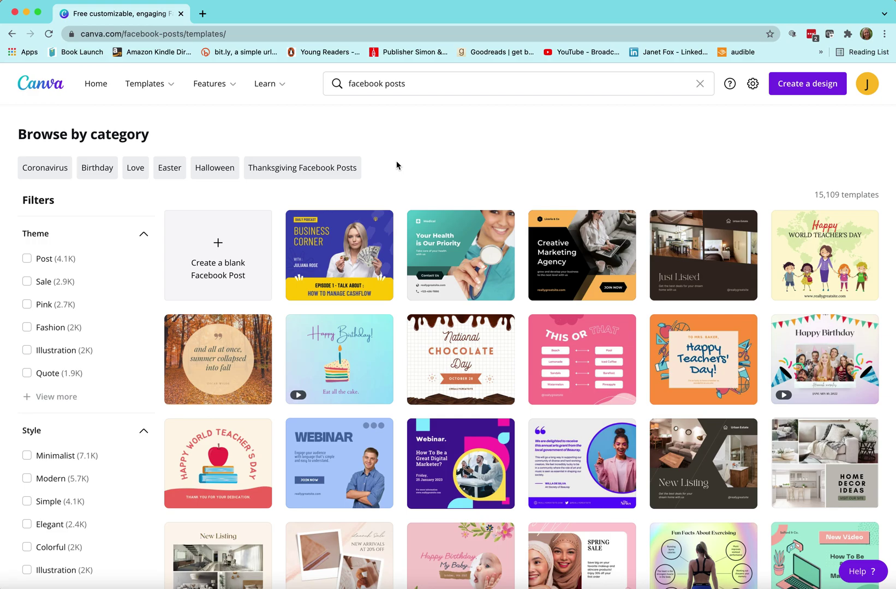
Step: Filter to the 32 Thanksgiving Facebook post templates and preview the Turkey Crafternoon template
left_click(290, 171)
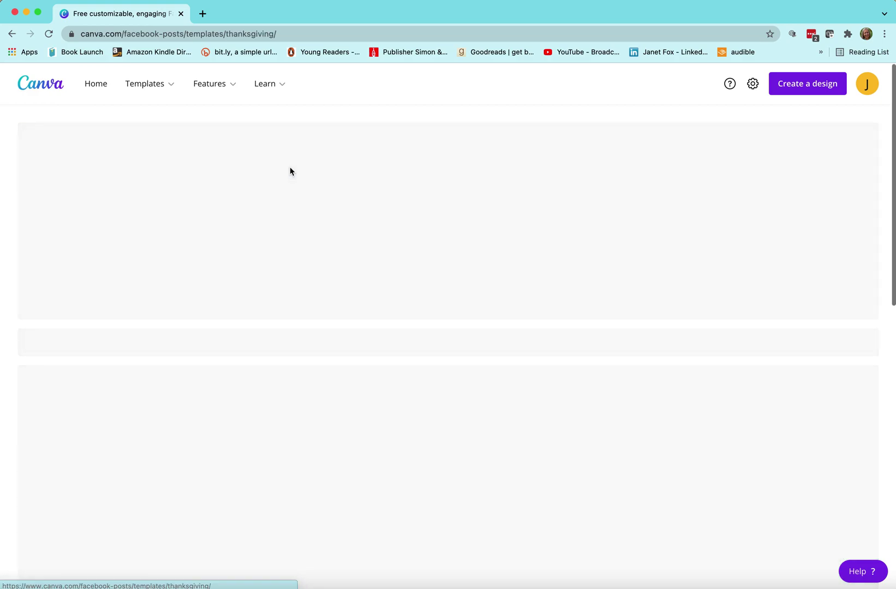
scroll(416, 288, "down", 2)
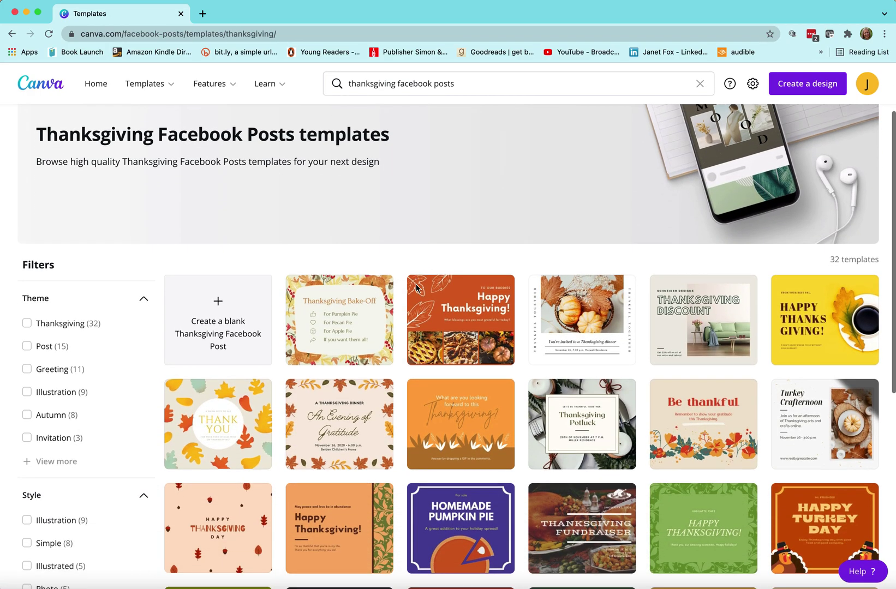
scroll(416, 287, "down", 2)
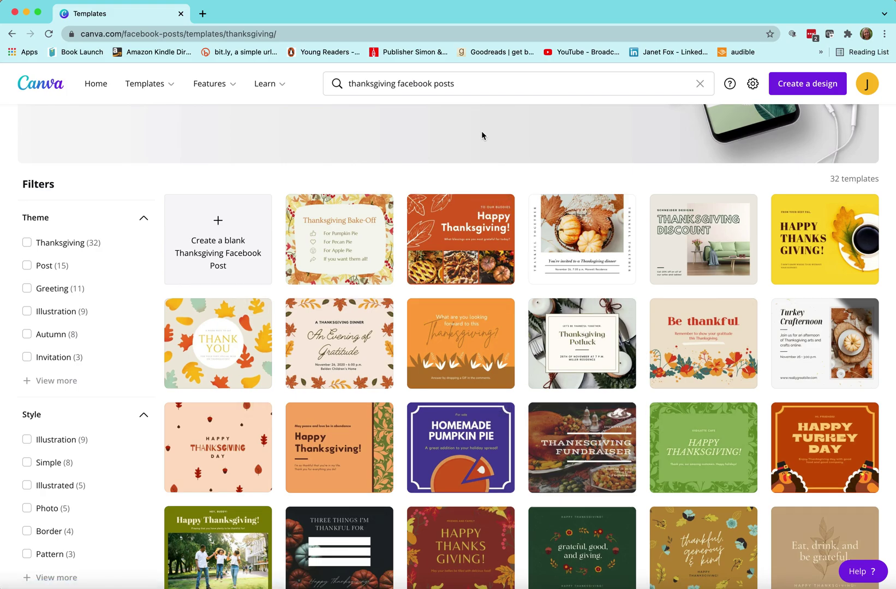
scroll(482, 133, "up", 4)
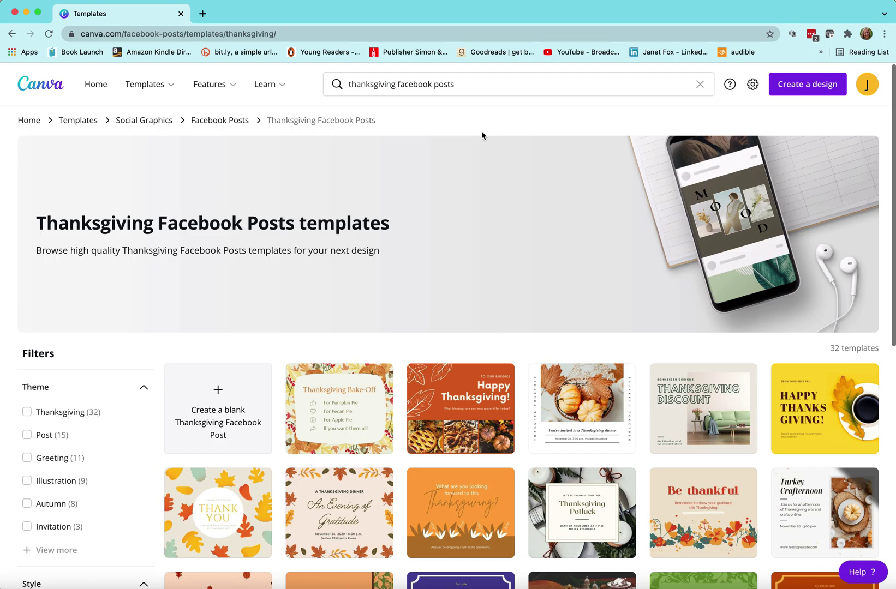
scroll(481, 132, "down", 5)
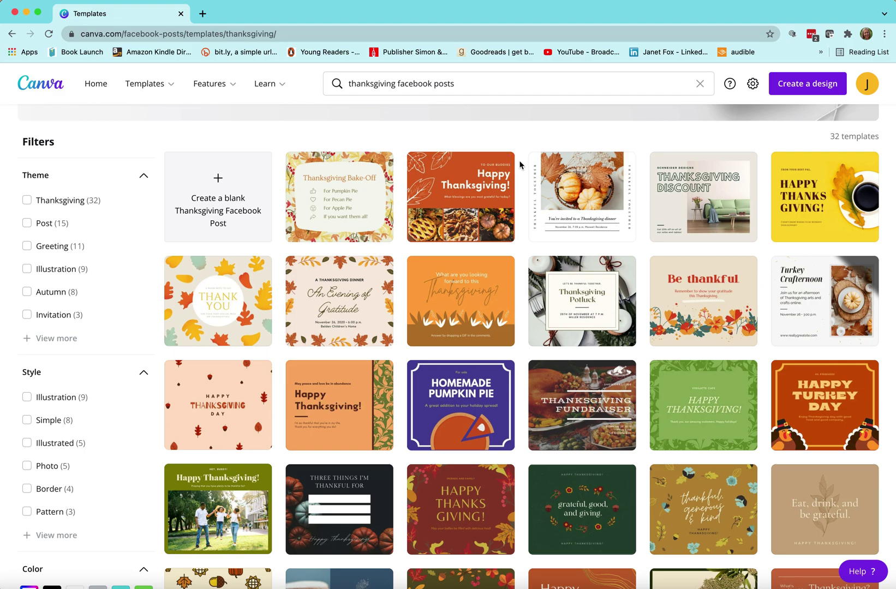
scroll(520, 164, "down", 1)
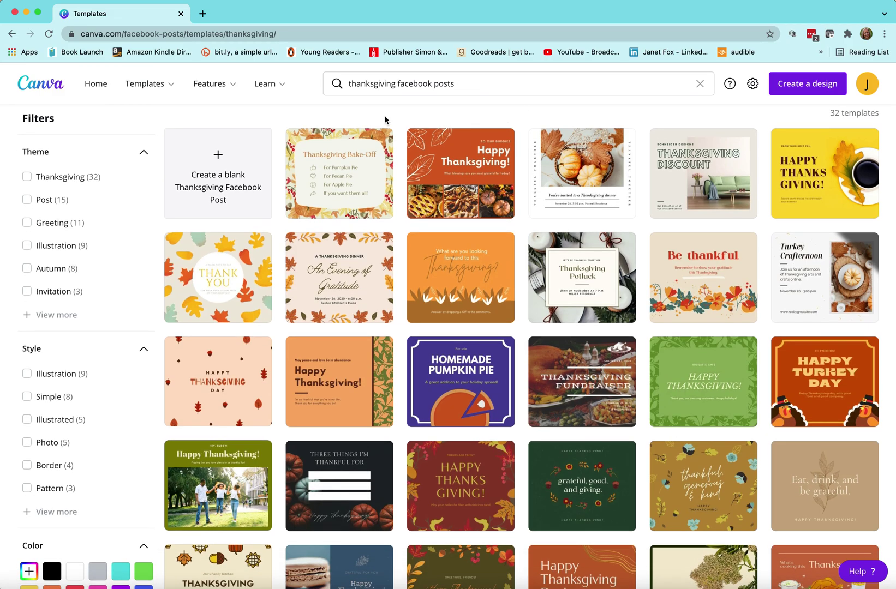
scroll(151, 317, "down", 2)
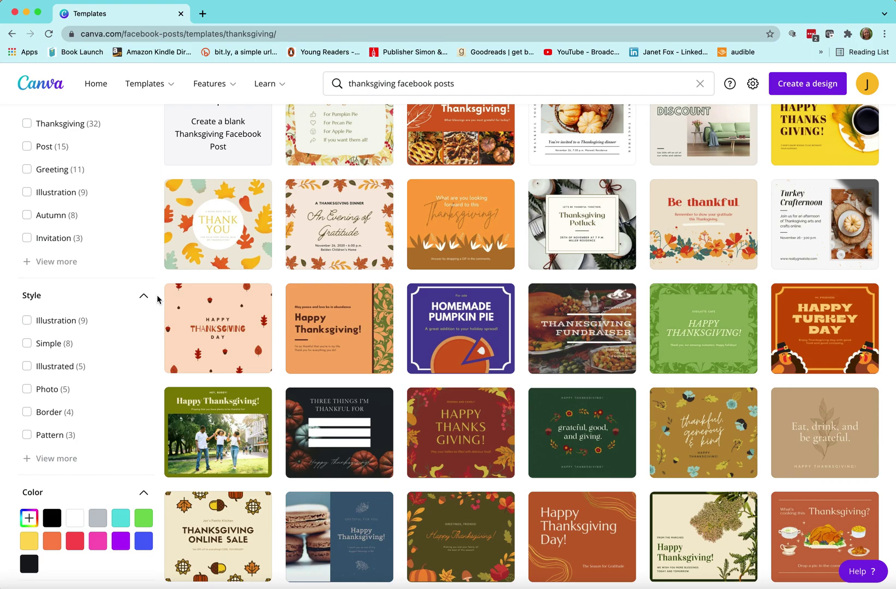
scroll(364, 306, "up", 2)
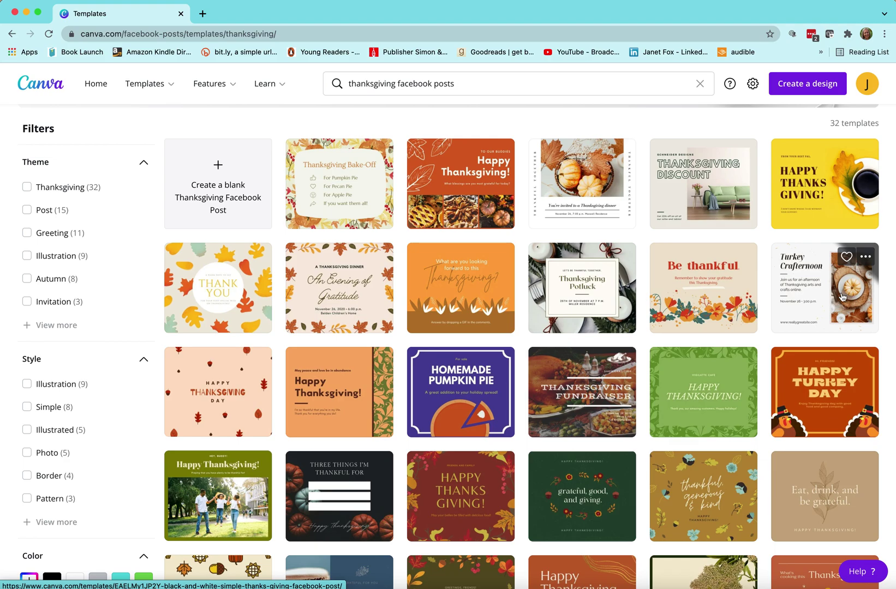
left_click(805, 308)
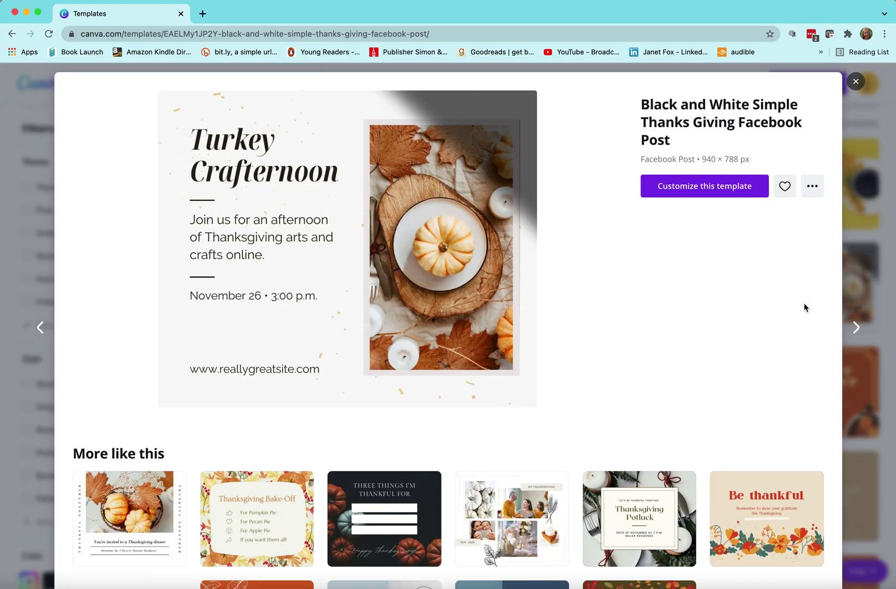
Step: Customize the Turkey Crafternoon template, select its pumpkin photo, and show the uploaded images
left_click(696, 187)
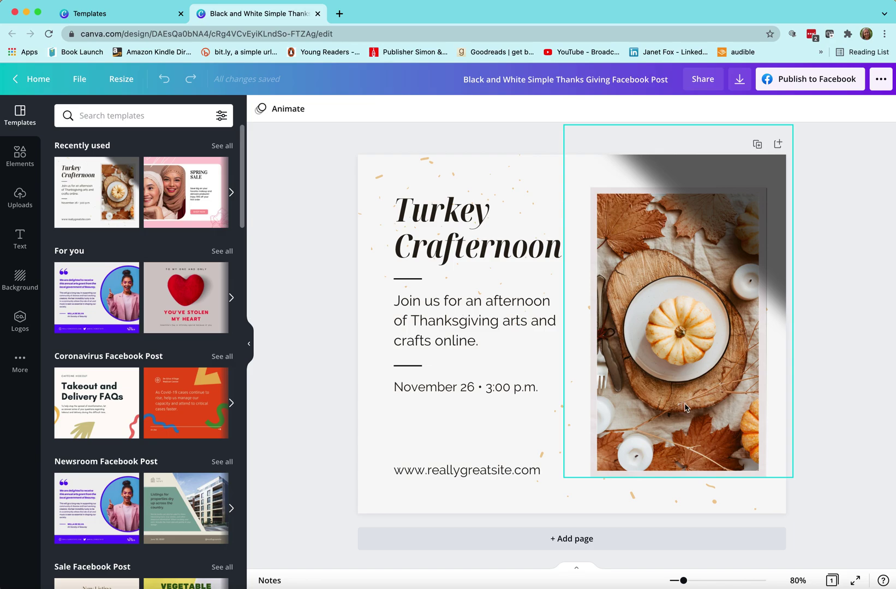
left_click(673, 336)
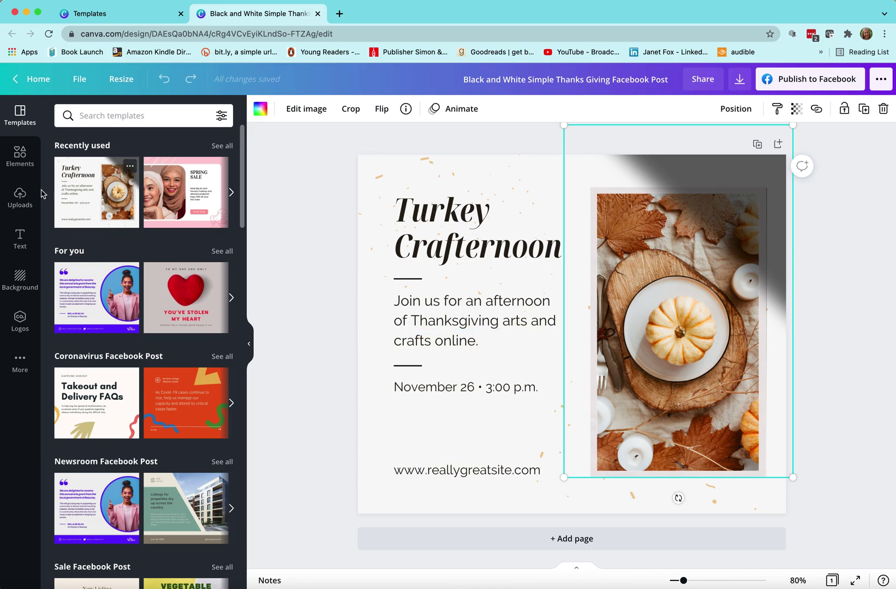
left_click(20, 199)
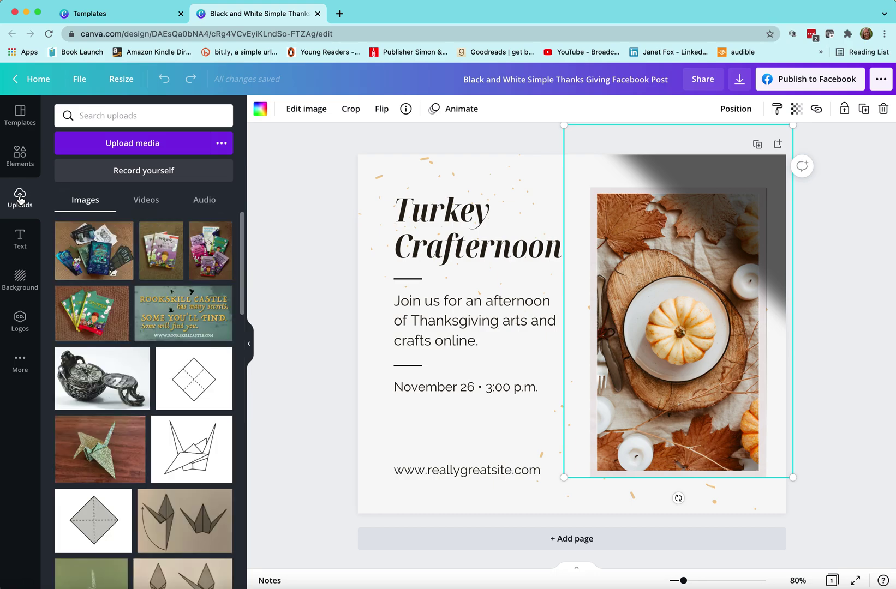
Step: Replace the template's pumpkin photo with the uploaded 'Carry Me Home' book cover
scroll(142, 327, "down", 10)
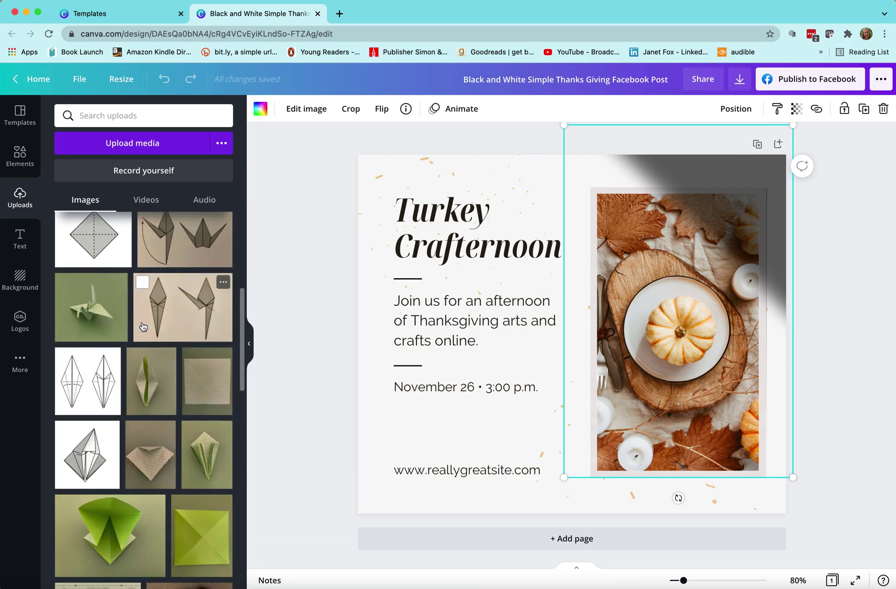
scroll(142, 326, "down", 5)
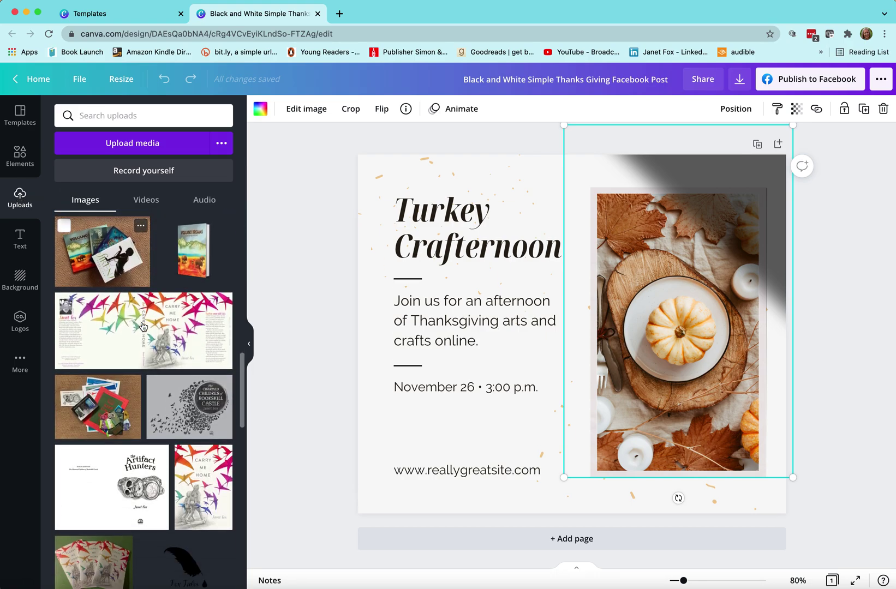
scroll(142, 326, "down", 1)
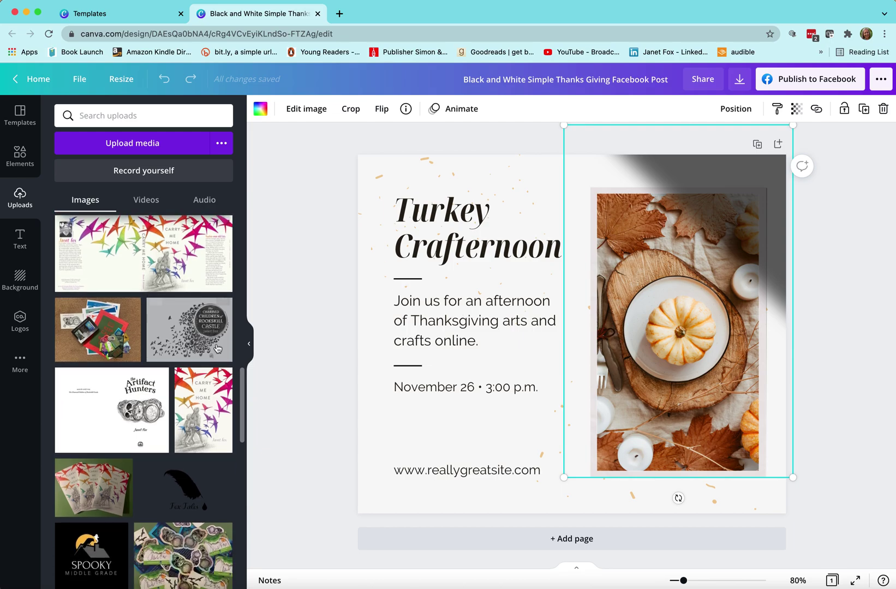
left_click(208, 421)
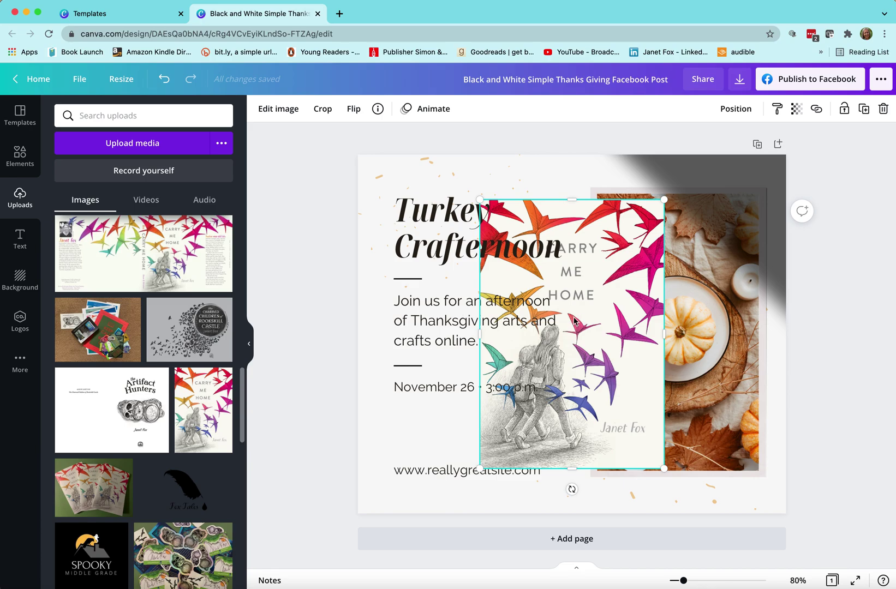
left_click_drag(571, 320, 671, 325)
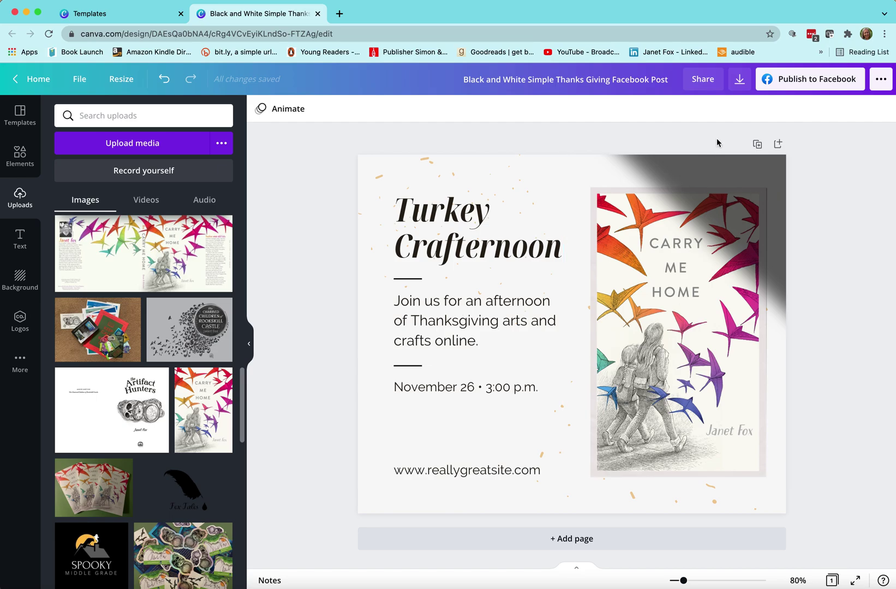
Step: Resize the book cover larger and shift it slightly lower on the right
left_click(720, 158)
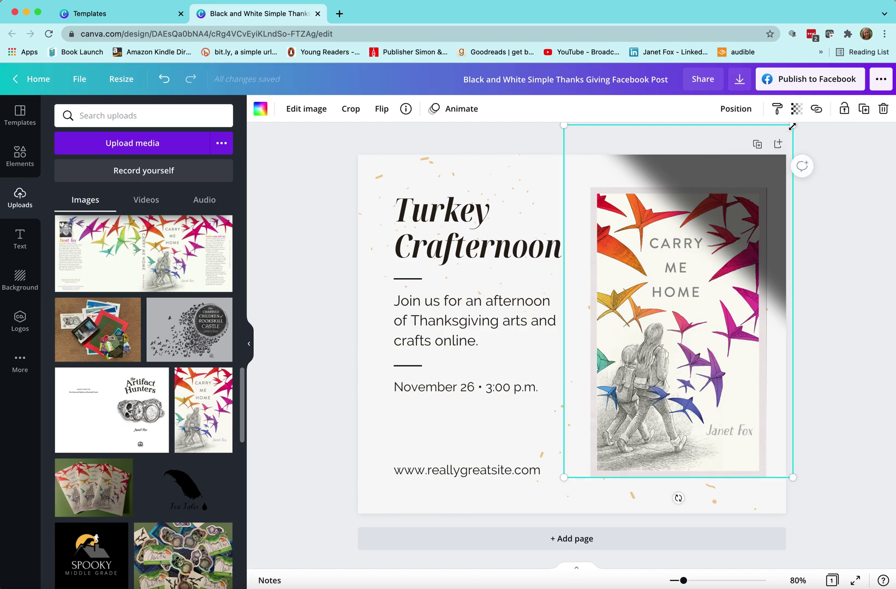
left_click_drag(780, 139, 755, 165)
left_click(839, 352)
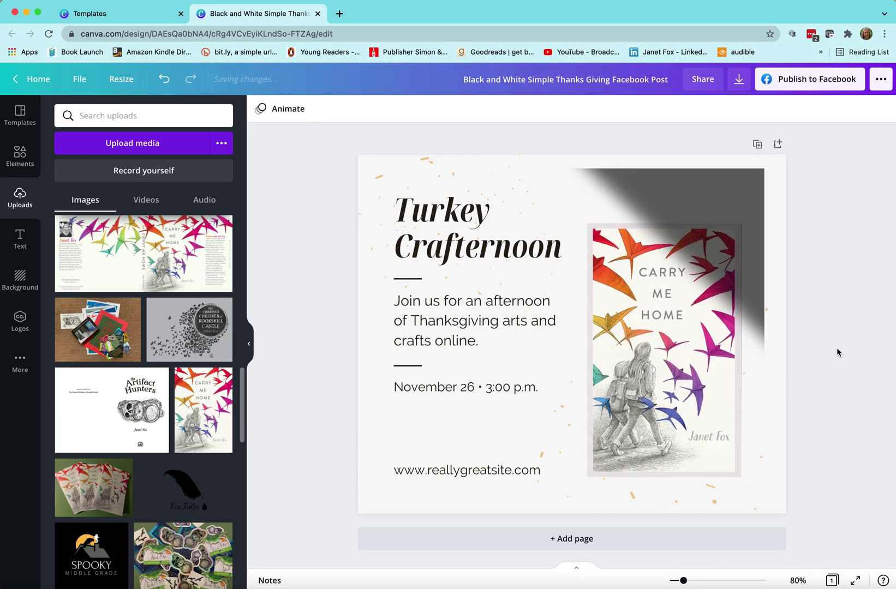
left_click_drag(668, 371, 669, 376)
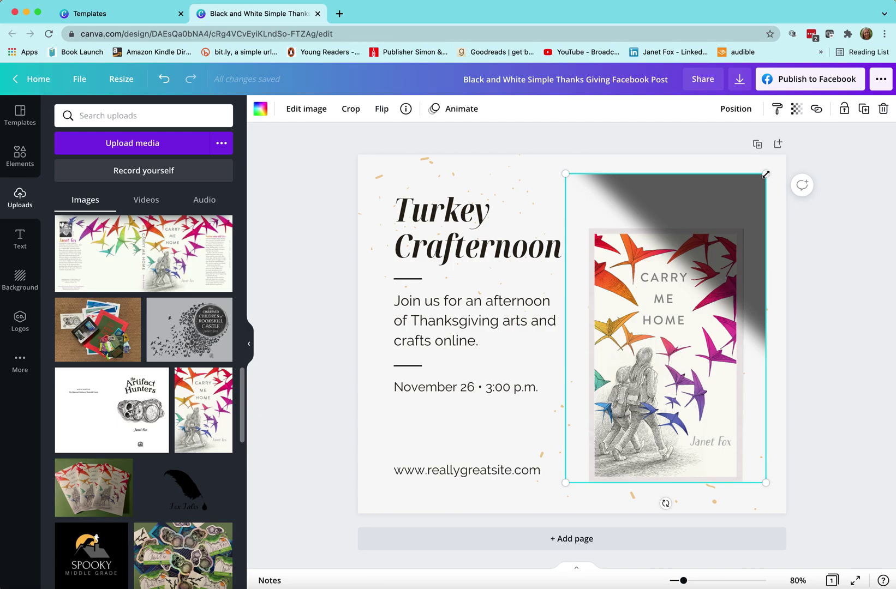
left_click_drag(765, 174, 773, 162)
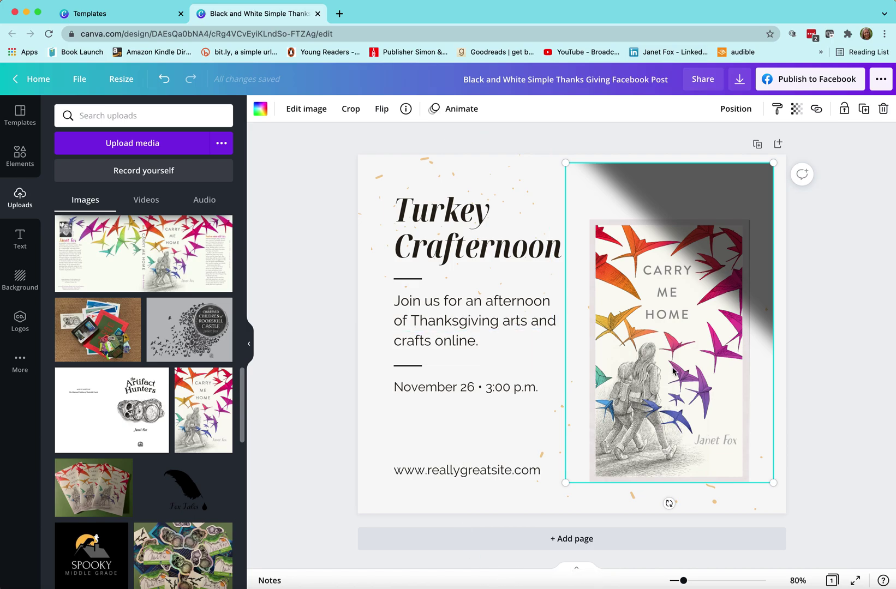
left_click_drag(675, 367, 673, 379)
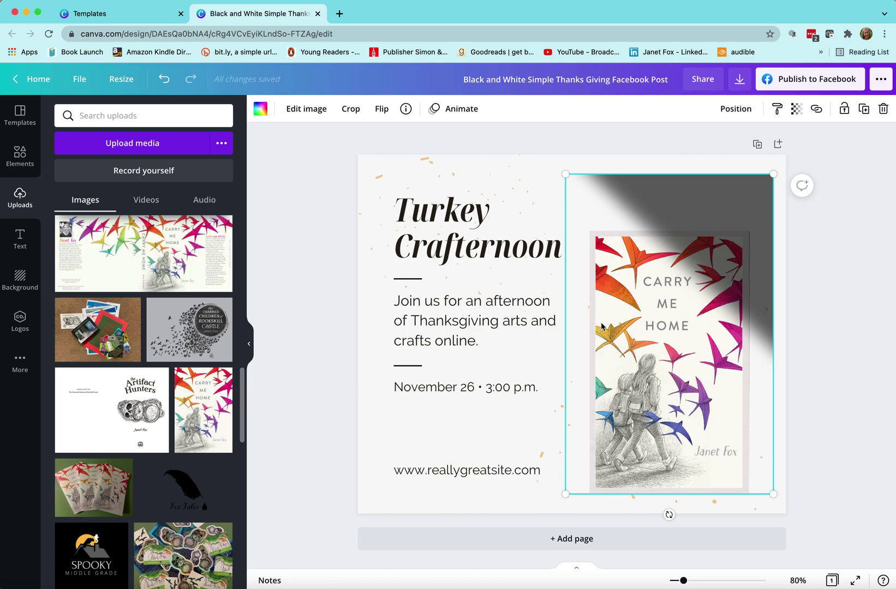
left_click(835, 378)
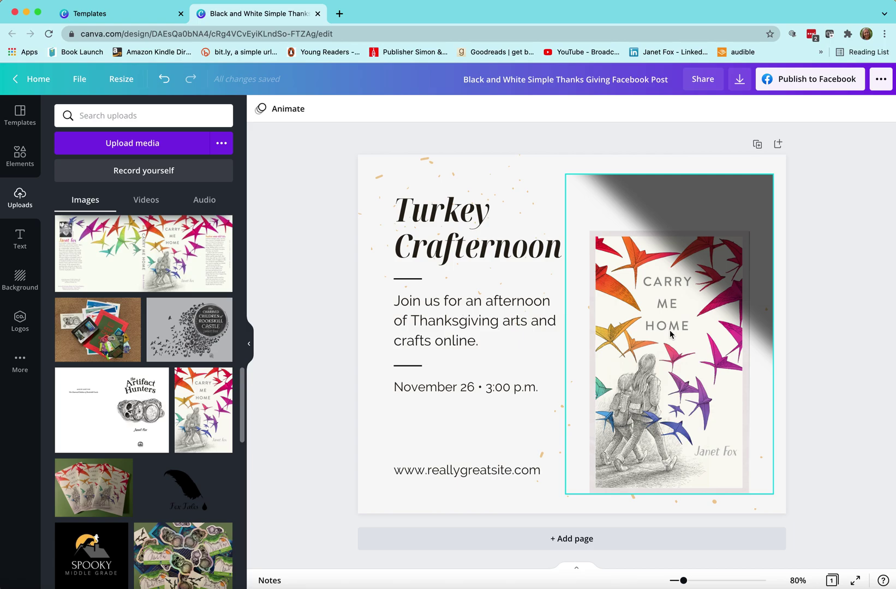
Step: Retitle the post 'Carry Me Home' and replace the body paragraph with 'Available now!'
left_click(420, 234)
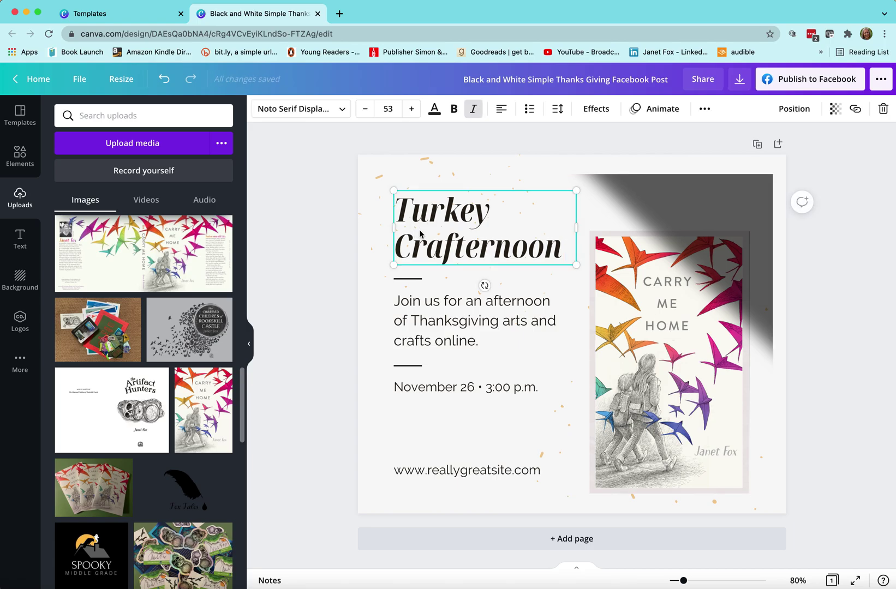
double_click(475, 223)
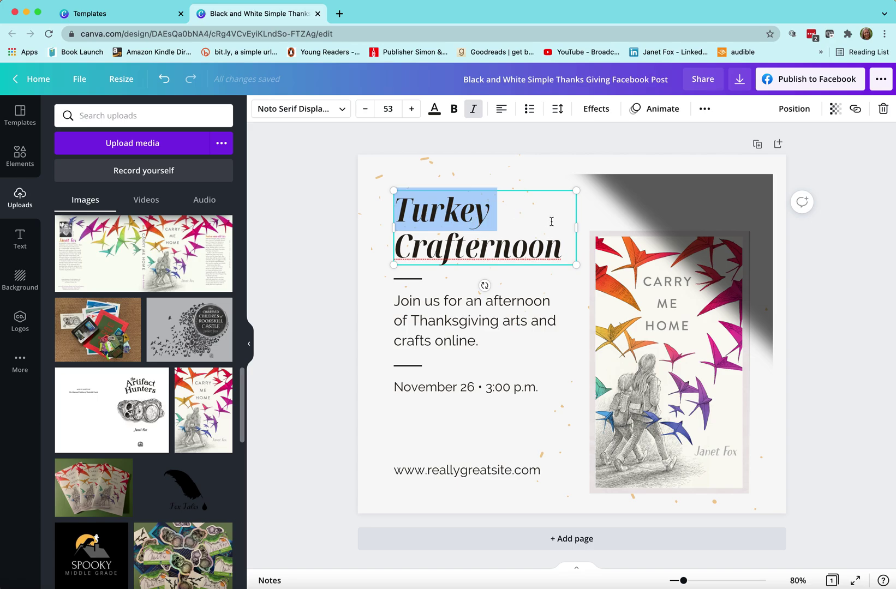
left_click_drag(570, 247, 393, 209)
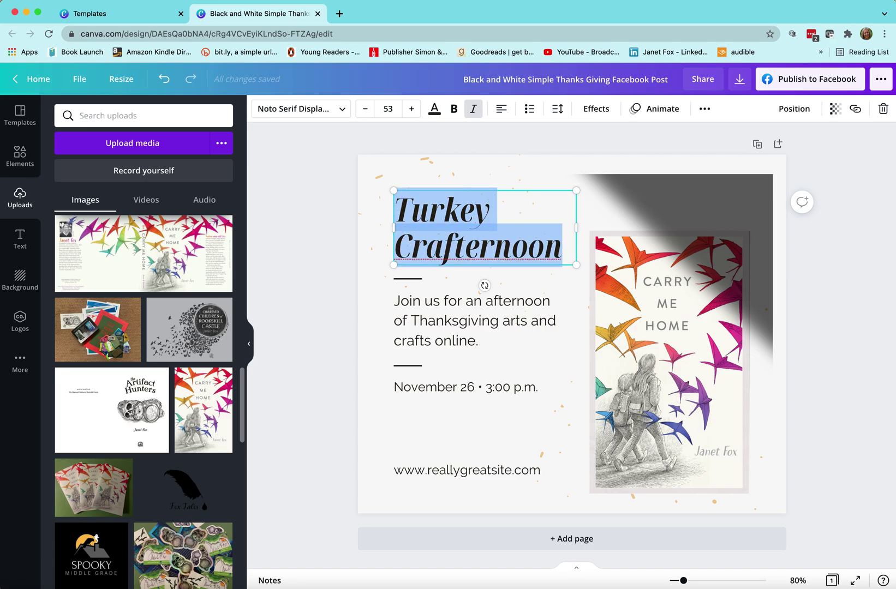
type("Carry")
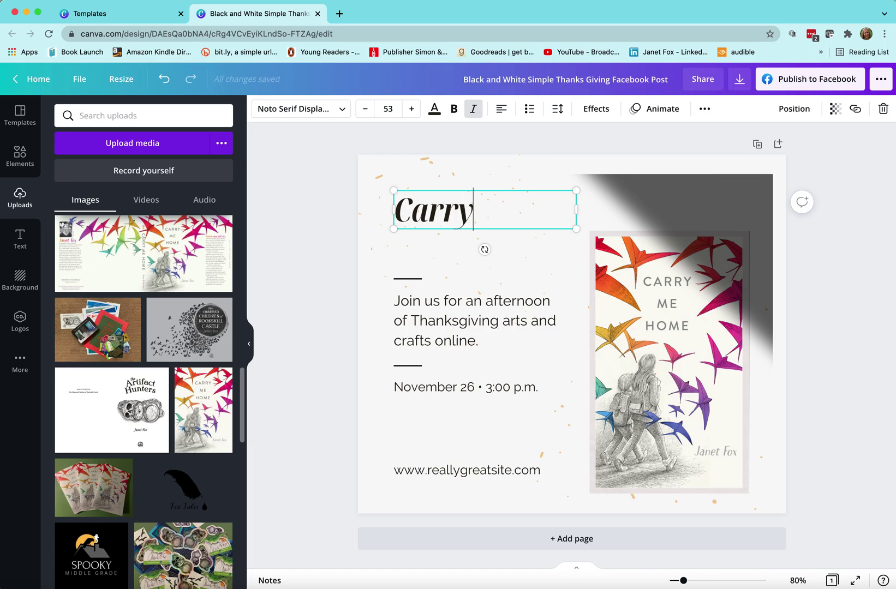
type(" Me Home")
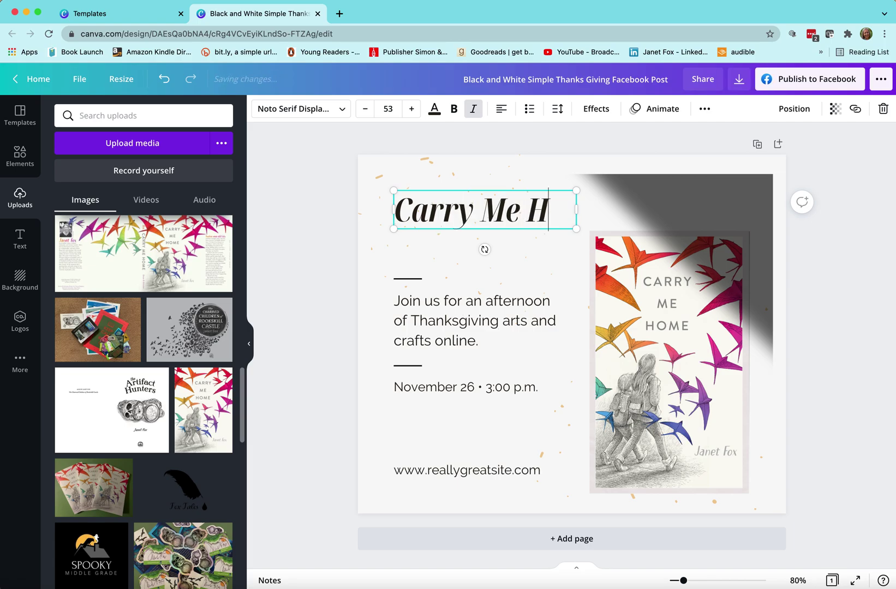
left_click(488, 324)
double_click(488, 323)
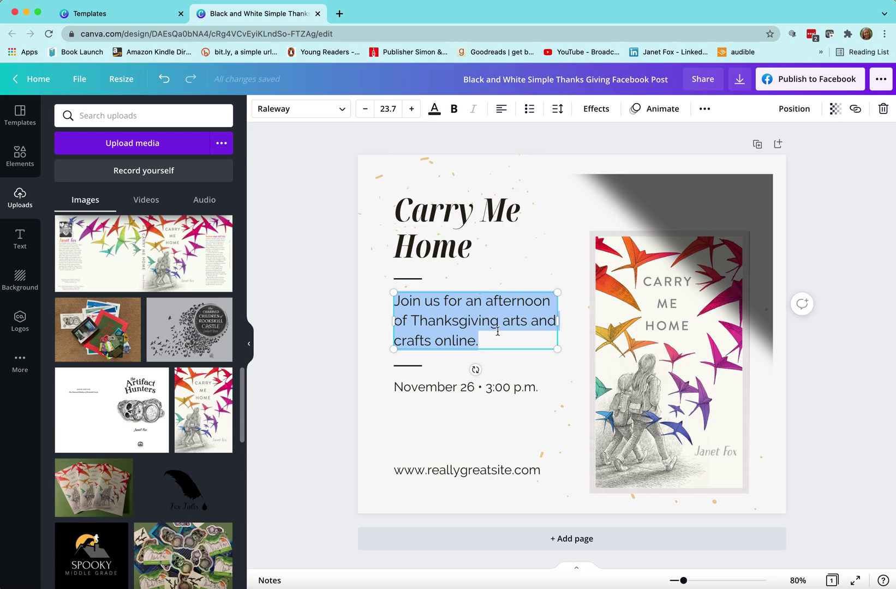
type("Availa")
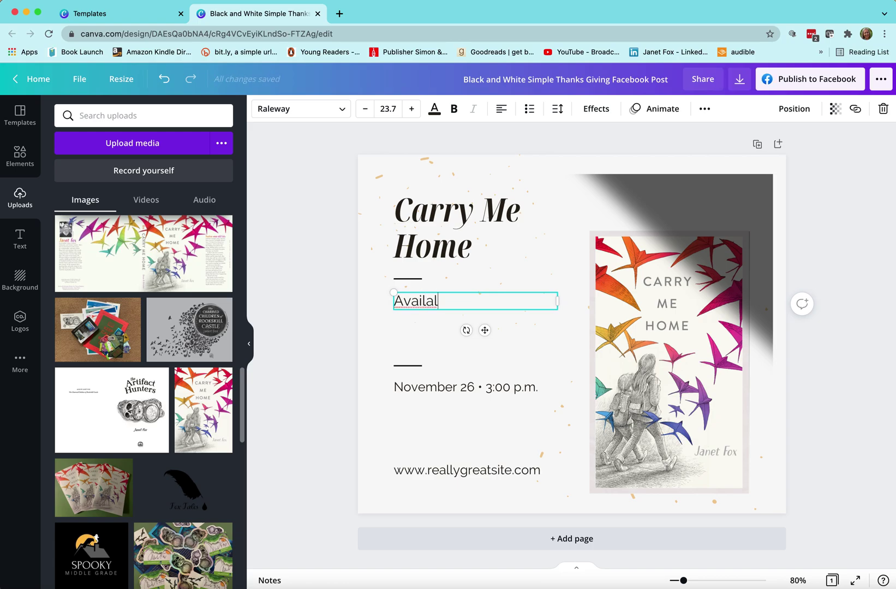
type("ble now!")
Step: Change the date line to 'Simon & Schuster' and the web address line to the author's website
left_click(470, 386)
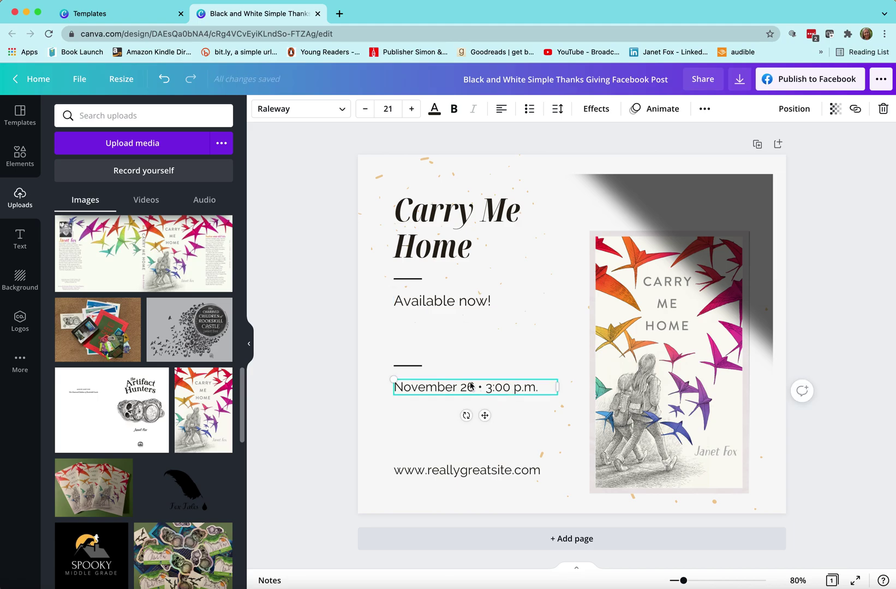
left_click(470, 385)
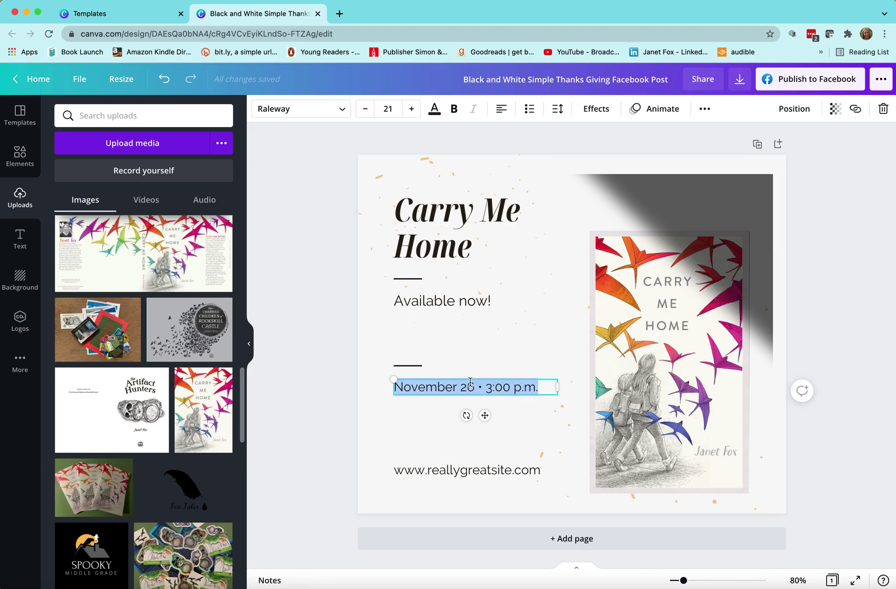
type("Simon ")
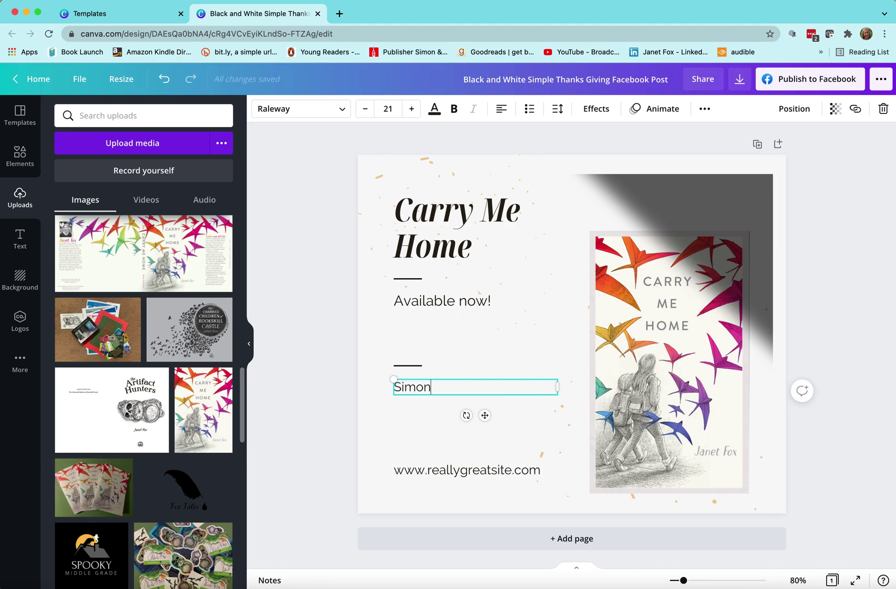
type("& Schuster")
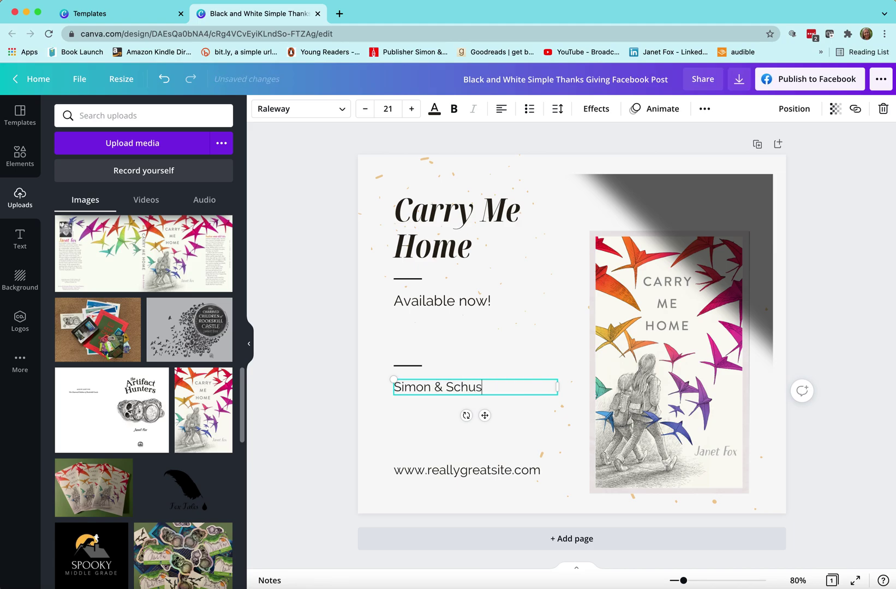
left_click(458, 472)
left_click(458, 471)
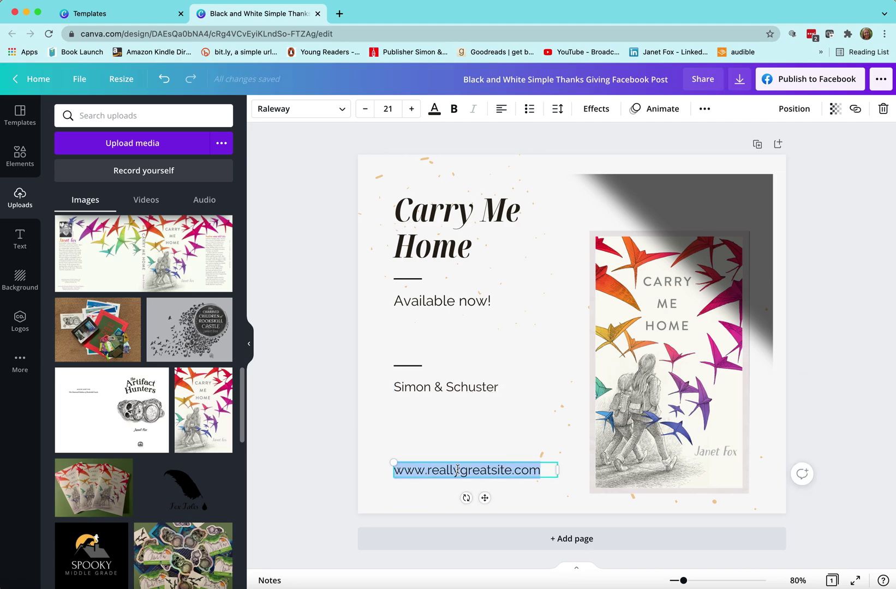
type("www.jane")
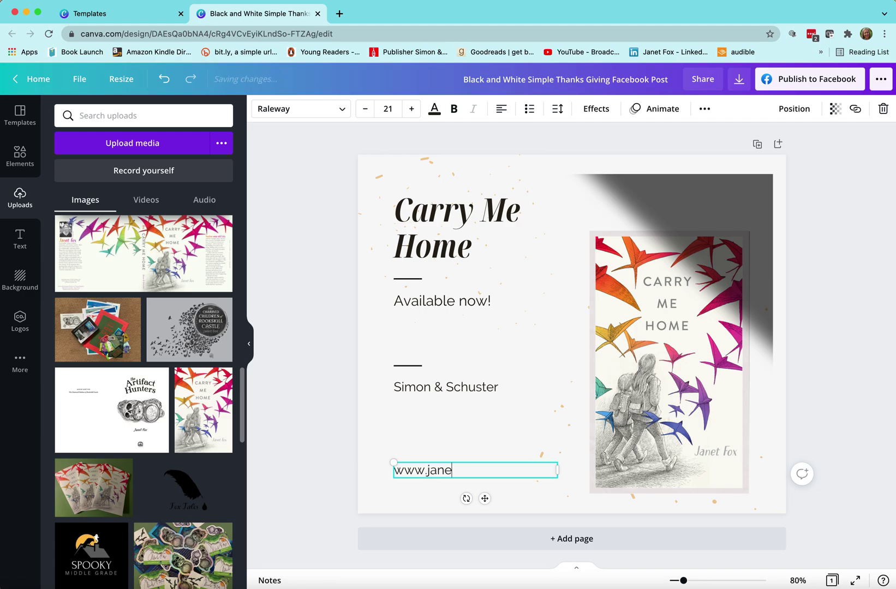
type("tsfox.com")
left_click(843, 343)
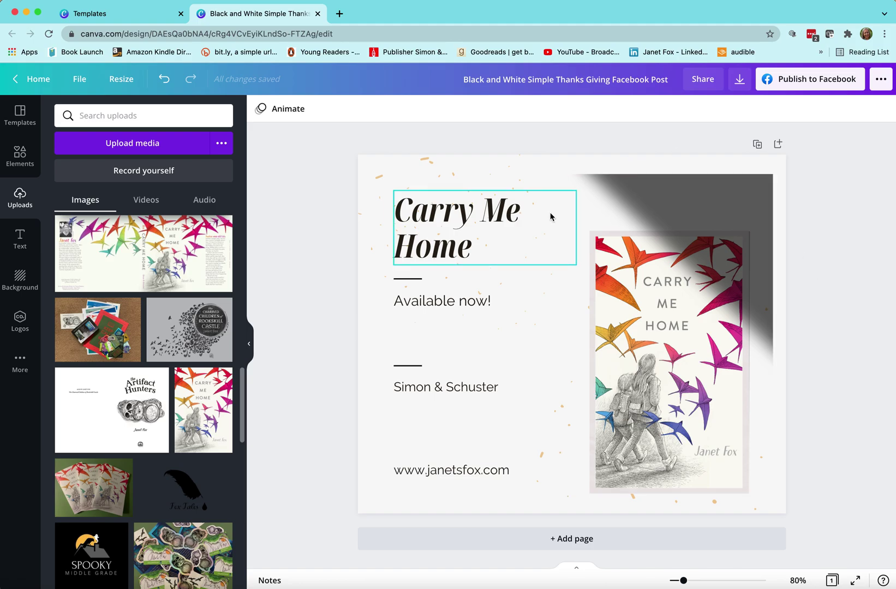
left_click(743, 164)
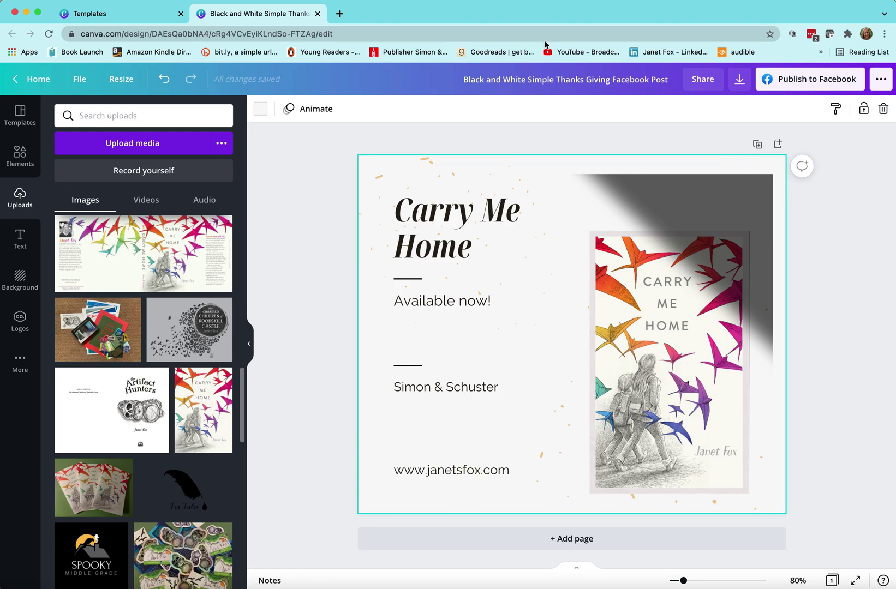
left_click(261, 109)
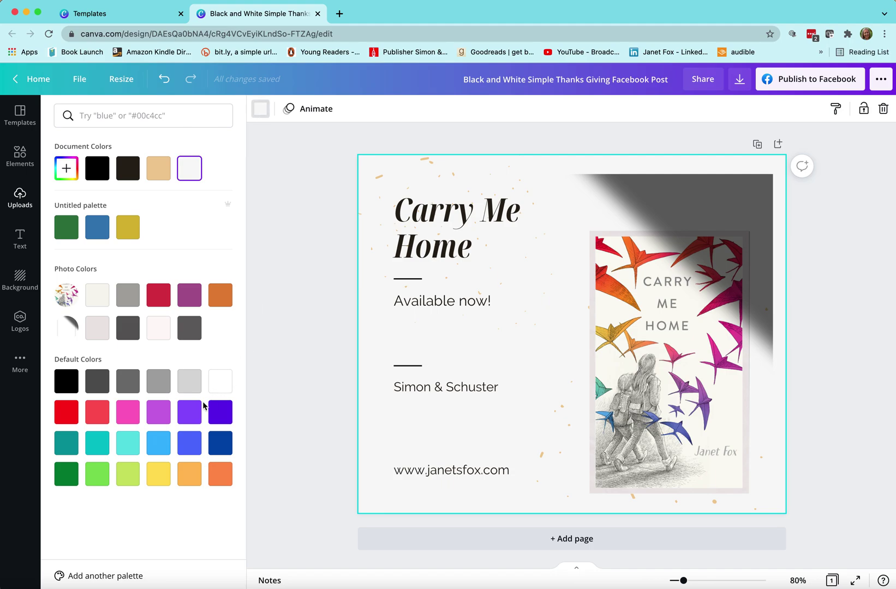
Step: Set the page background to the crimson red from the book cover's photo colours
left_click(161, 297)
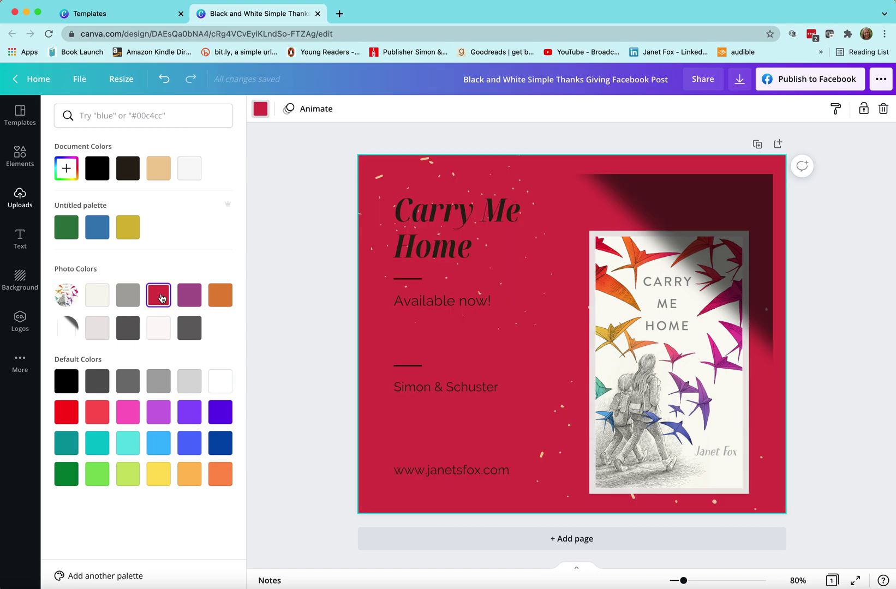
left_click(731, 216)
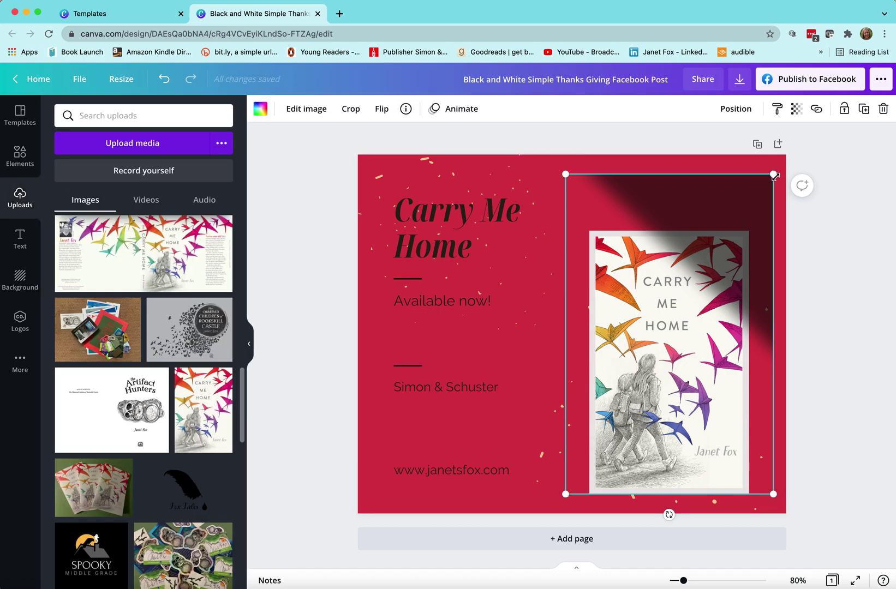
Step: Enlarge the cover so its shadow reaches the top-right corner, and lower 'Available now!'
left_click_drag(773, 174, 786, 156)
left_click(844, 303)
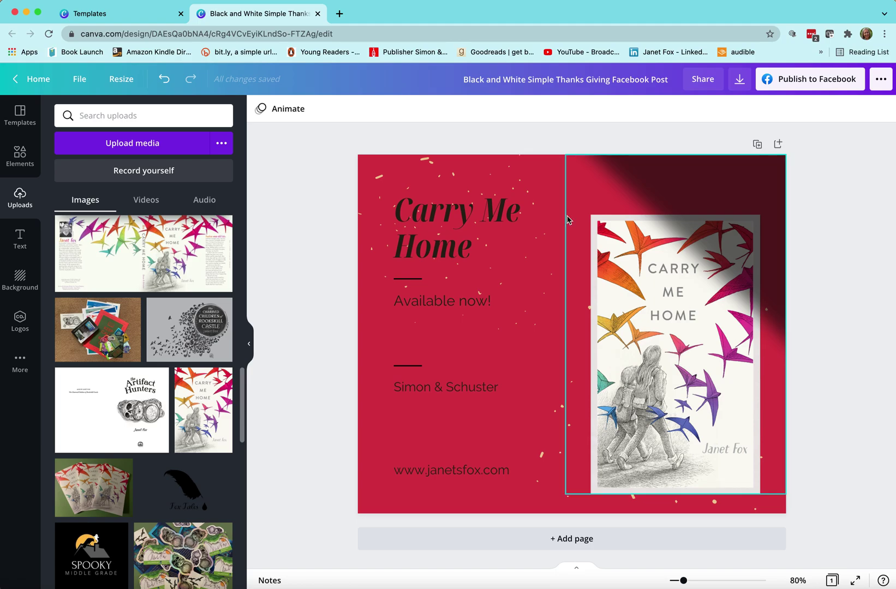
left_click(428, 301)
left_click_drag(429, 302, 428, 317)
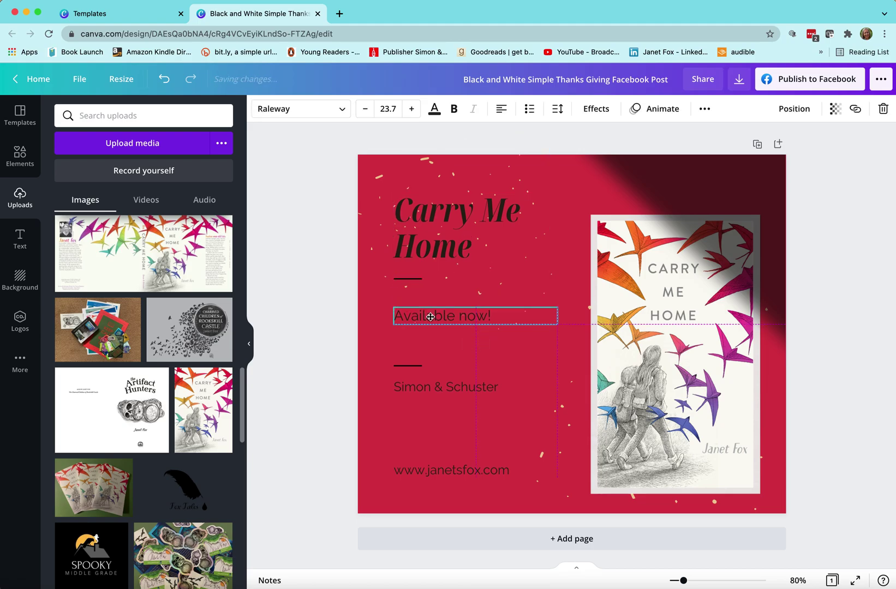
Step: Align both divider lines and nudge the title and dividers into even spacing
left_click_drag(413, 281, 450, 282)
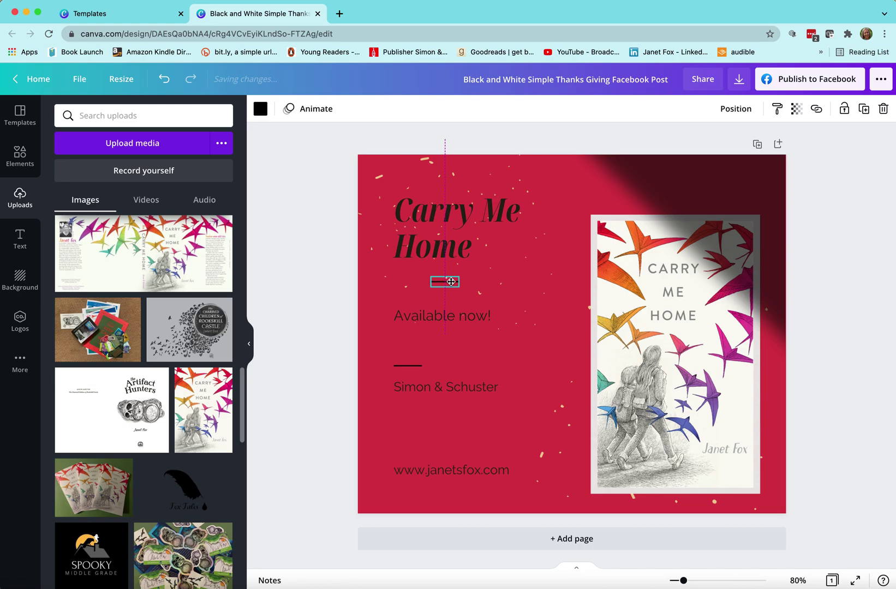
left_click_drag(408, 367, 445, 365)
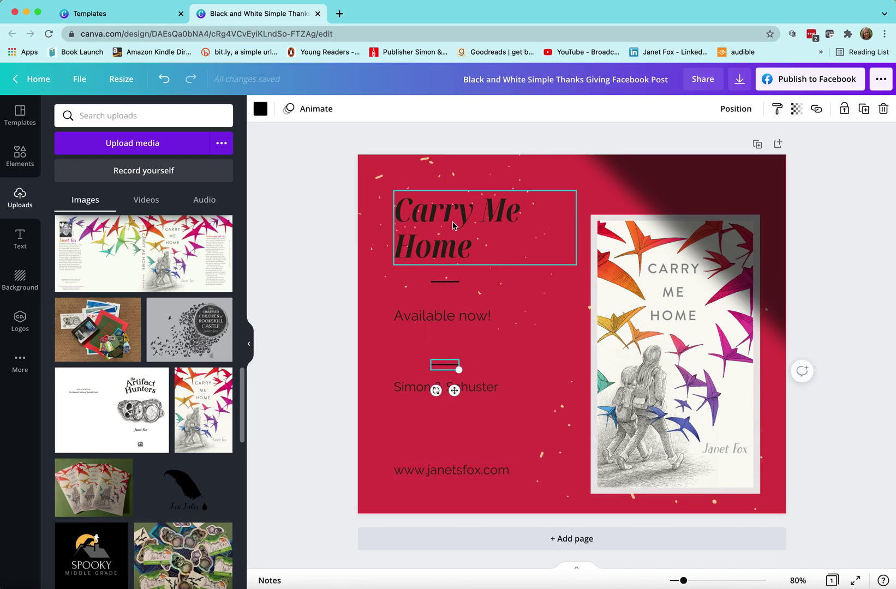
left_click_drag(460, 225, 460, 232)
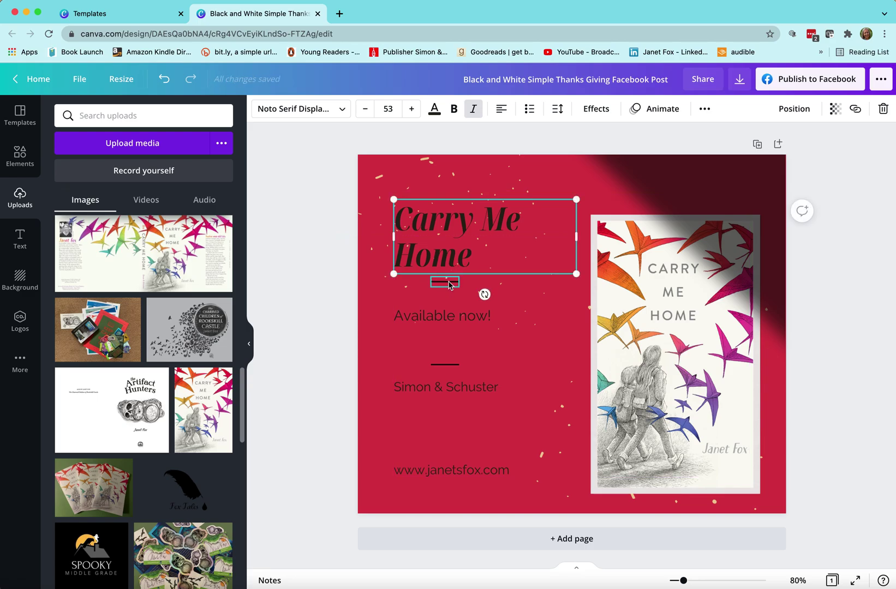
left_click_drag(450, 282, 449, 292)
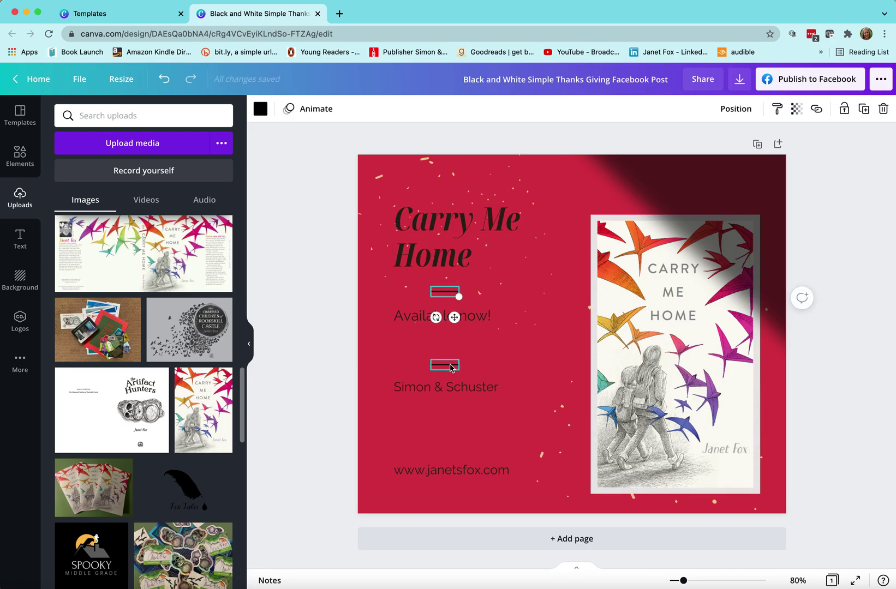
left_click_drag(445, 364, 450, 355)
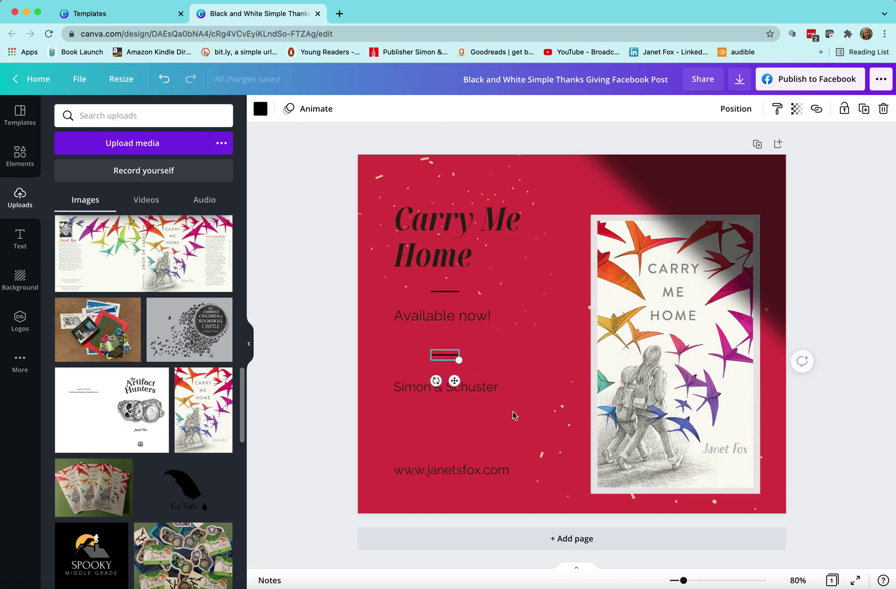
left_click(527, 451)
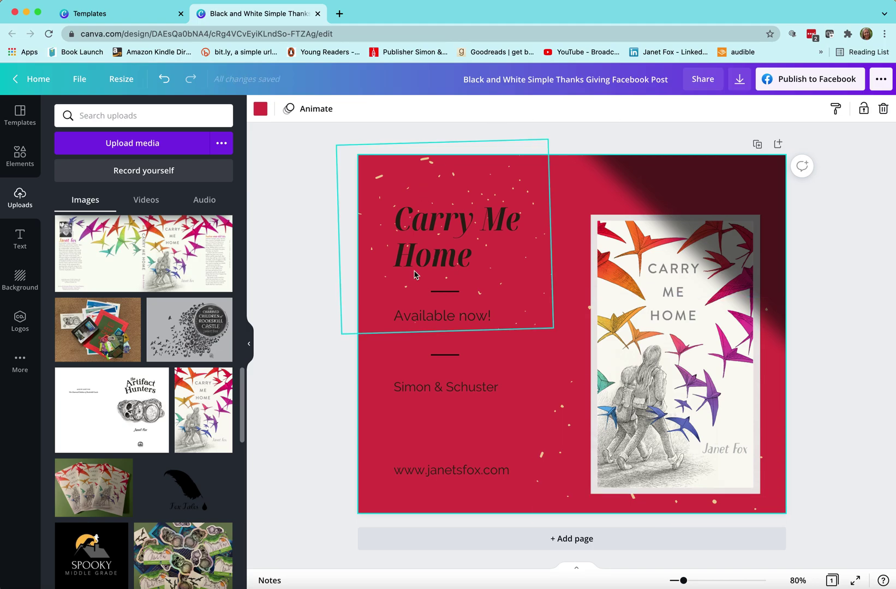
Step: Rename the design from the template name to 'CMH1Facebook Post'
left_click(612, 80)
key("BackSpace")
key("BackSpace")
key("BackSpace")
key("BackSpace")
key("BackSpace")
key("BackSpace")
key("BackSpace")
key("BackSpace")
key("BackSpace")
key("BackSpace")
key("BackSpace")
key("BackSpace")
key("BackSpace")
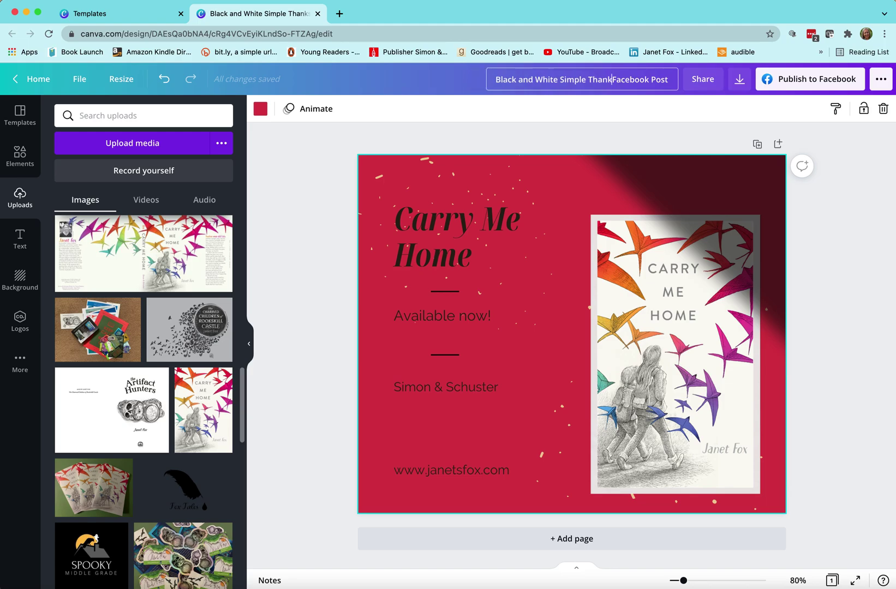
key("BackSpace")
key("BackSpace")
key("BackSpace")
key("BackSpace")
key("BackSpace")
key("BackSpace")
key("BackSpace")
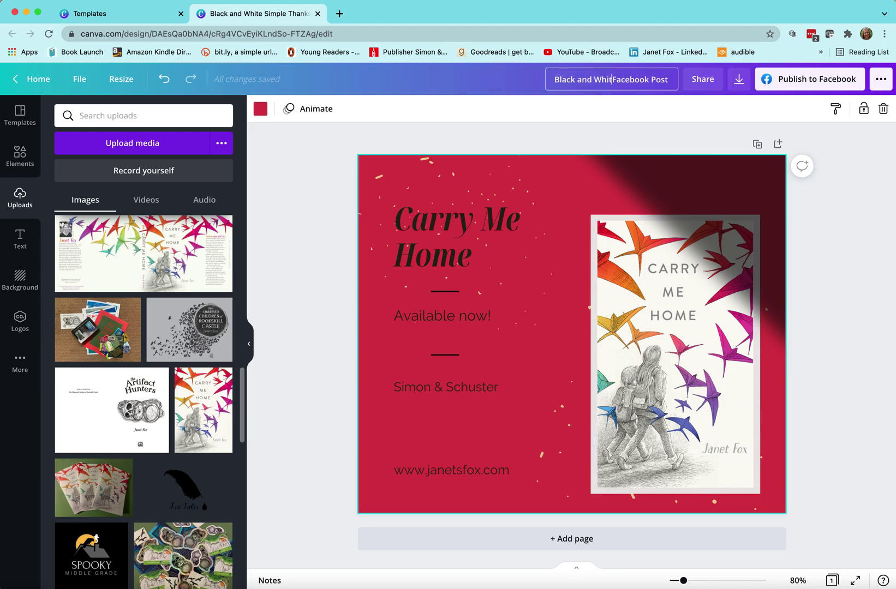
key("BackSpace")
key("BackSpace")
key("BackSpace")
key("BackSpace")
key("BackSpace")
key("BackSpace")
key("BackSpace")
key("BackSpace")
key("BackSpace")
key("BackSpace")
key("BackSpace")
key("BackSpace")
key("BackSpace")
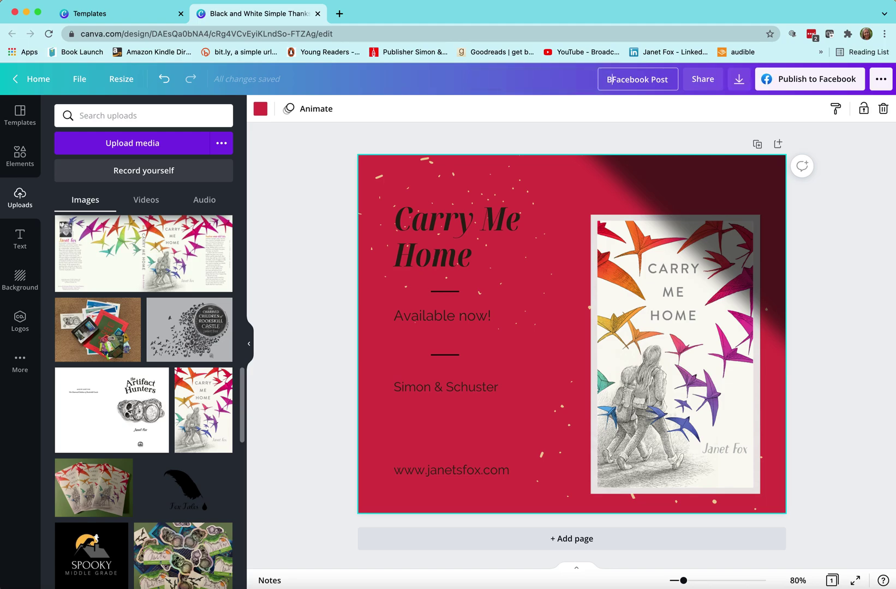
key("BackSpace")
type("CMH1")
left_click(122, 80)
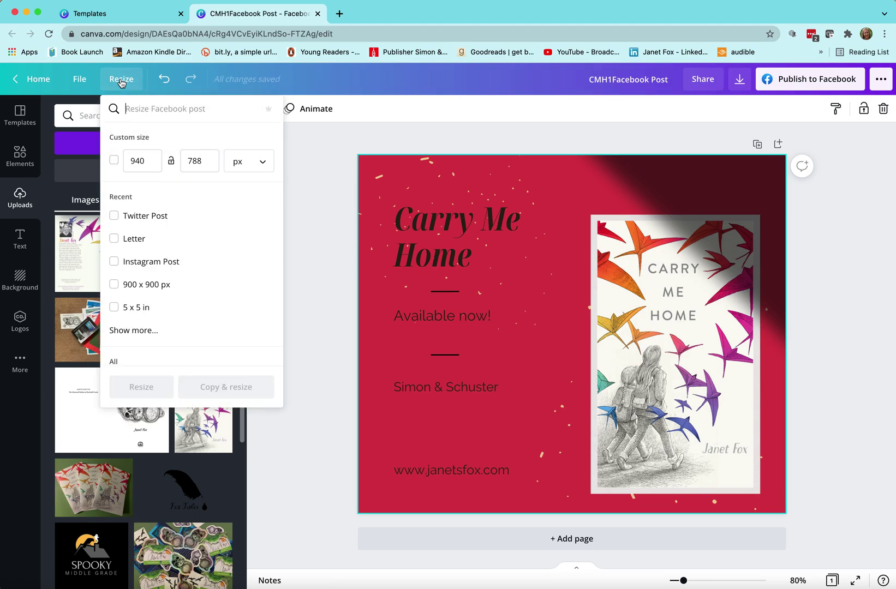
Step: Make a copy of the design resized to Twitter Post dimensions
left_click(114, 216)
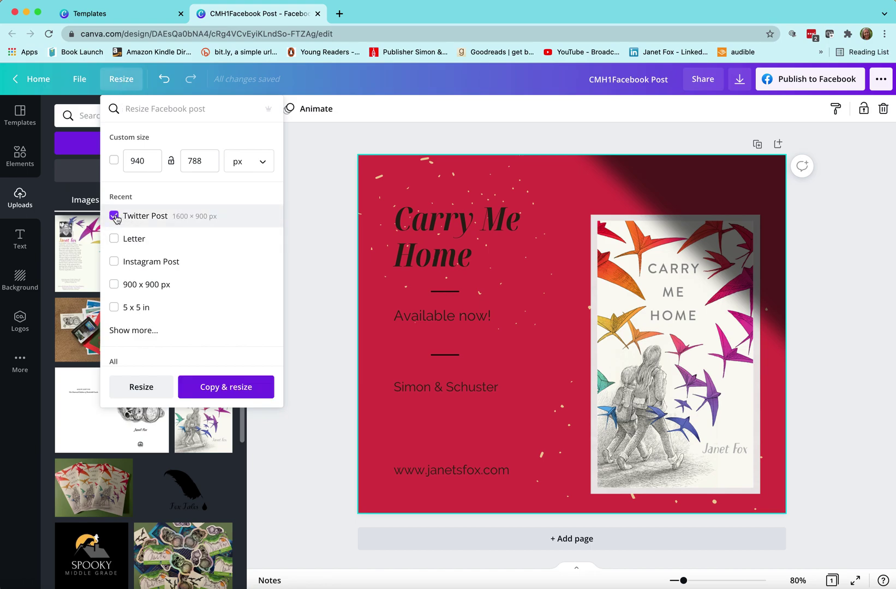
left_click(224, 386)
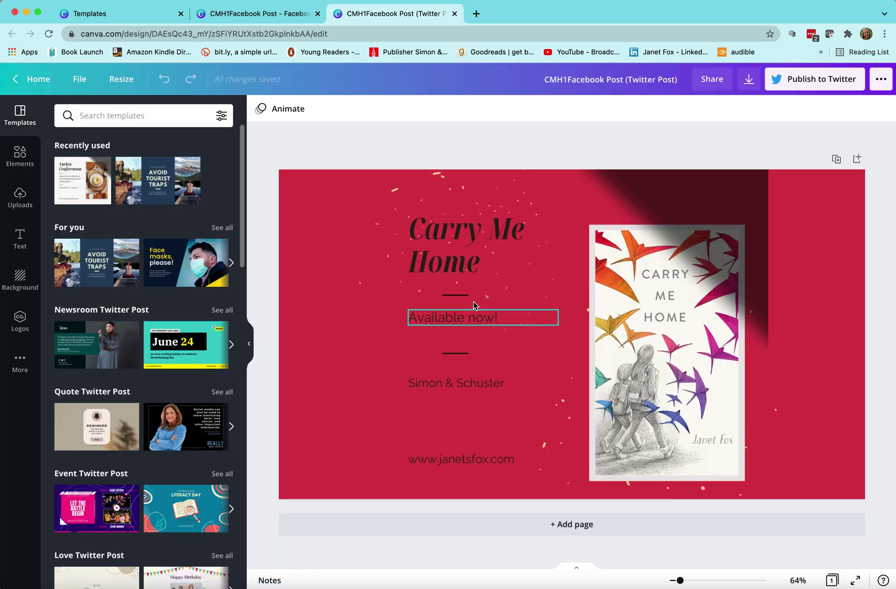
Step: Enlarge the book-cover panel, widen the Carry Me Home title onto one line and lower it
left_click(734, 218)
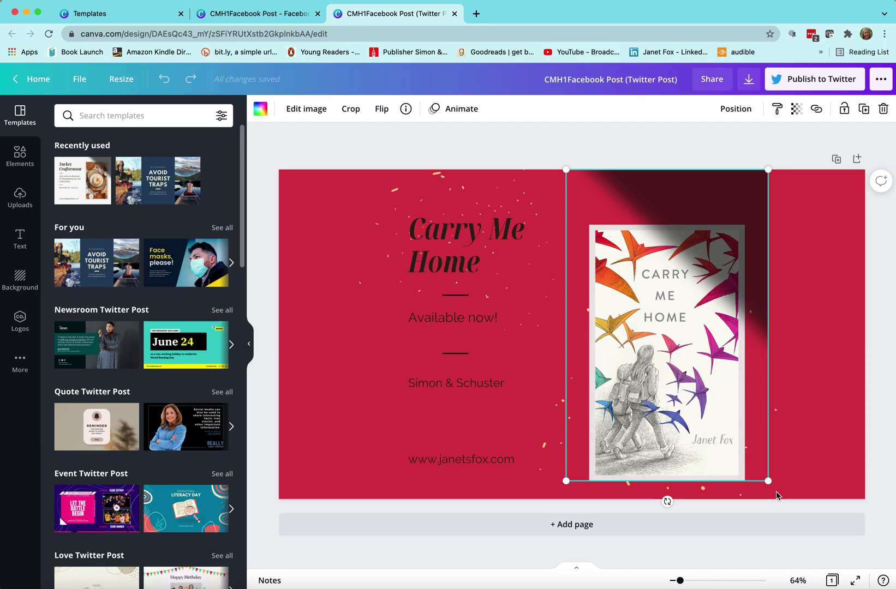
left_click_drag(768, 482, 780, 499)
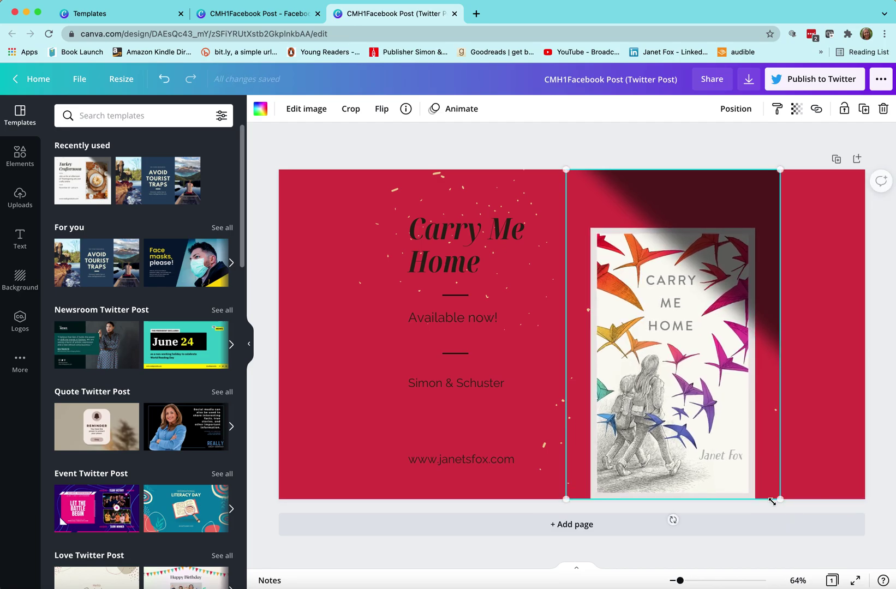
left_click(470, 238)
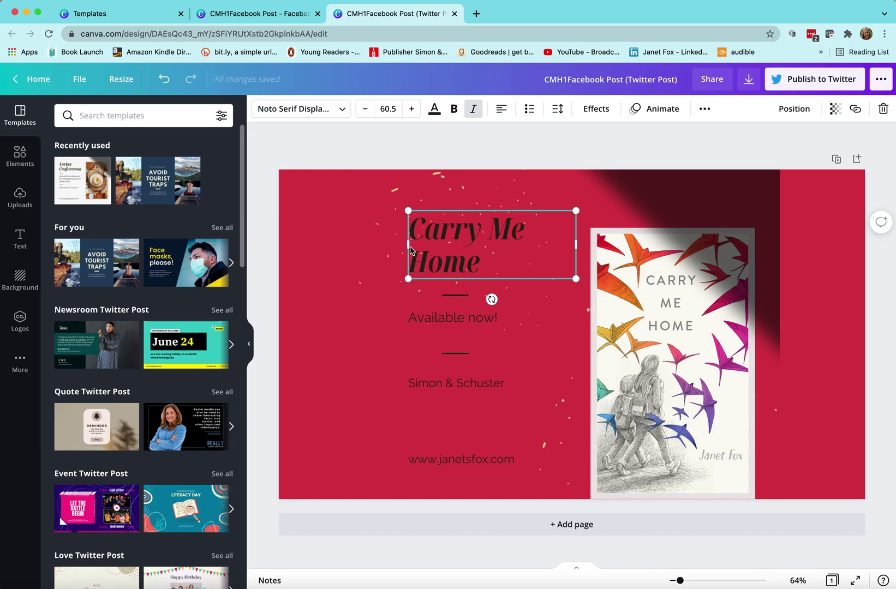
left_click_drag(408, 246, 362, 242)
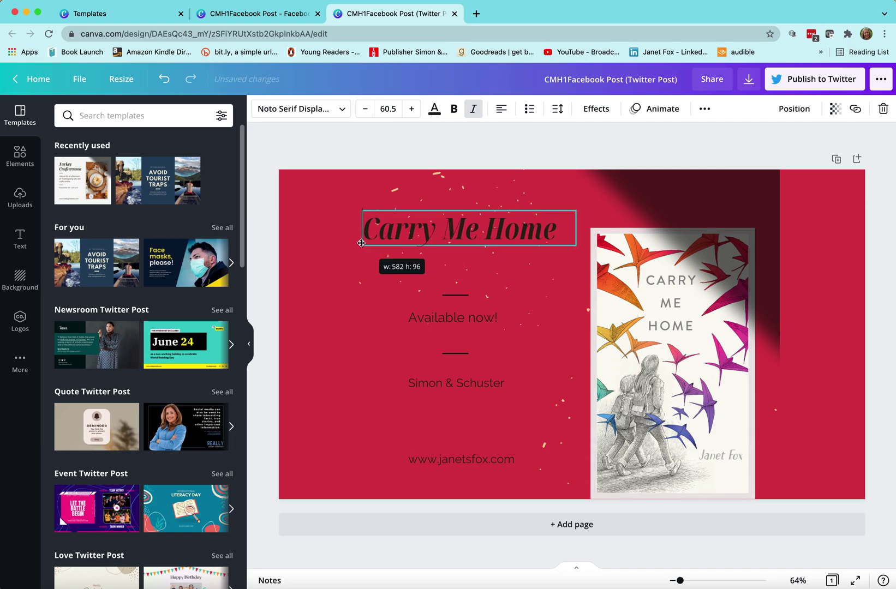
left_click(492, 182)
left_click_drag(474, 231, 470, 264)
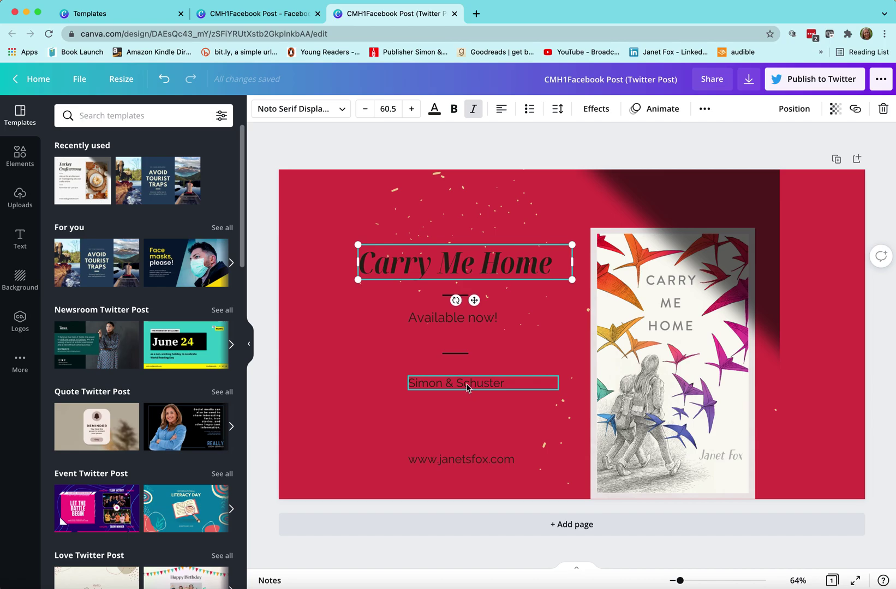
Step: Move the website address up and enlarge Simon & Schuster to size 37
left_click_drag(466, 387, 466, 384)
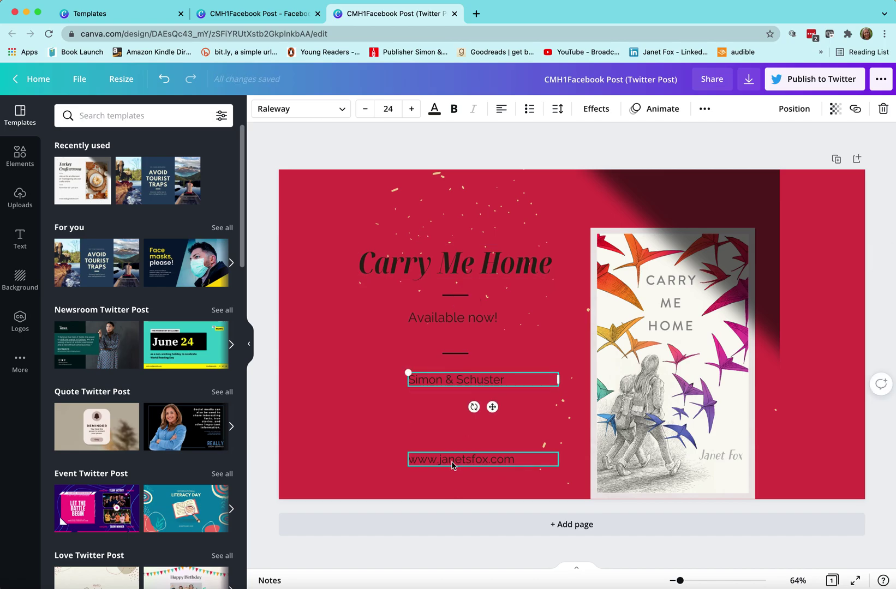
left_click_drag(452, 464, 404, 425)
left_click(434, 379)
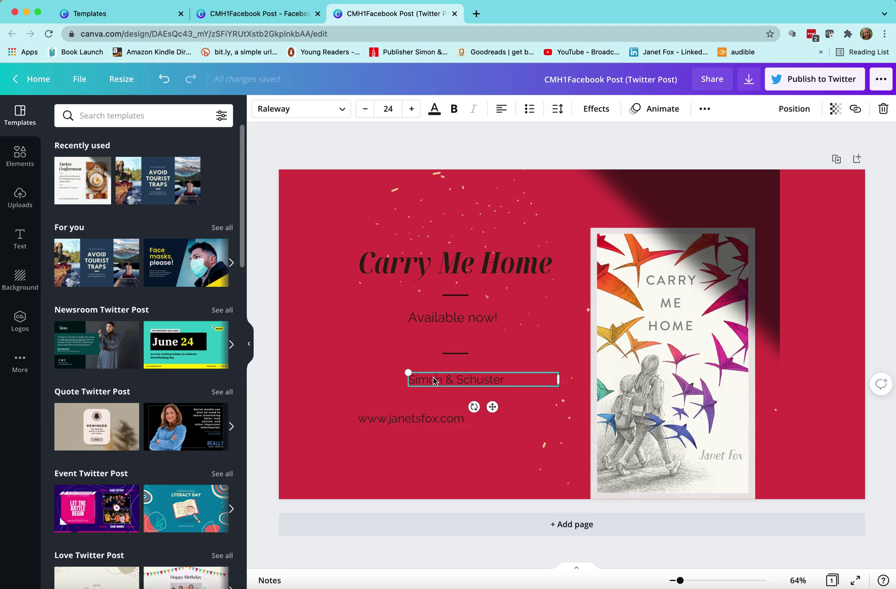
left_click(434, 379)
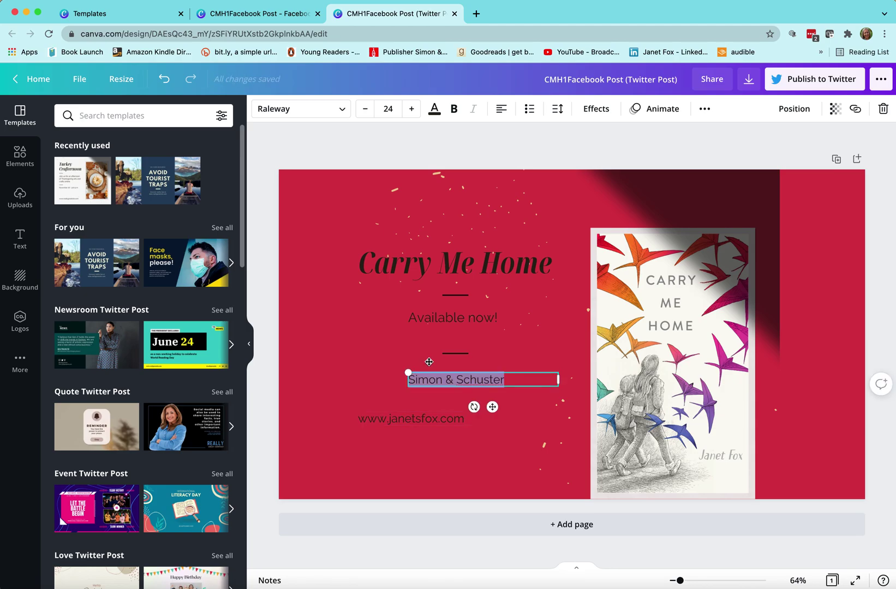
left_click(411, 109)
left_click(411, 110)
left_click(412, 110)
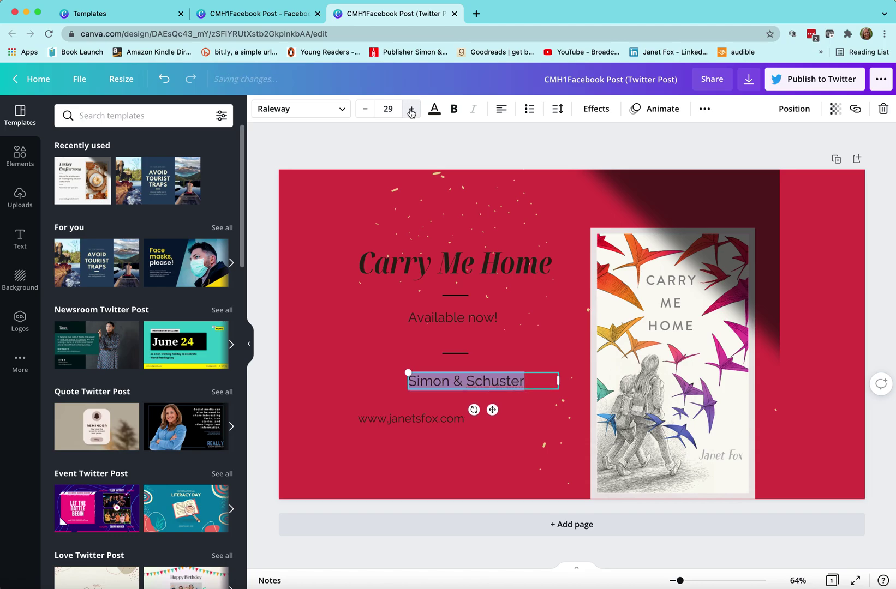
left_click(411, 110)
left_click(412, 110)
left_click(411, 109)
left_click(411, 109)
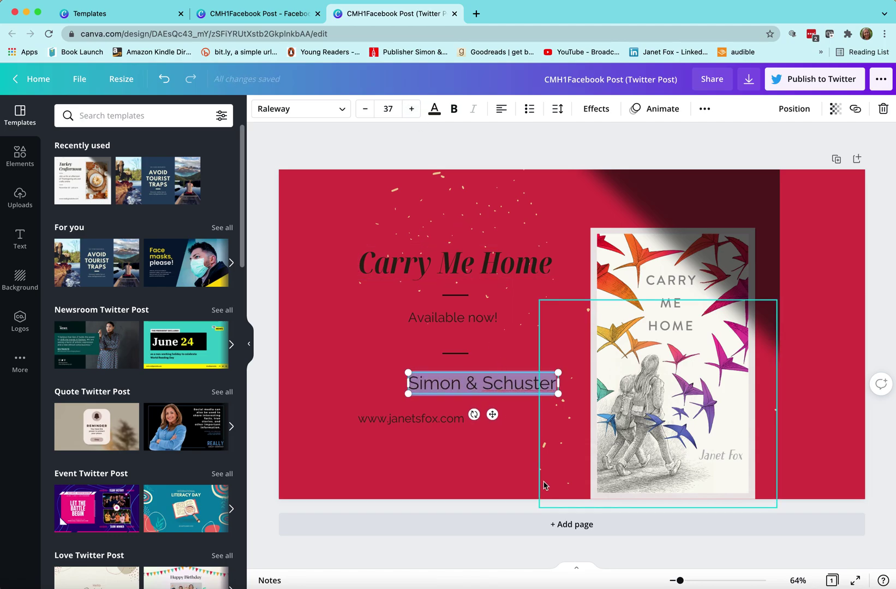
Step: Shift Simon & Schuster left above the website line
left_click(509, 421)
left_click_drag(501, 383, 467, 382)
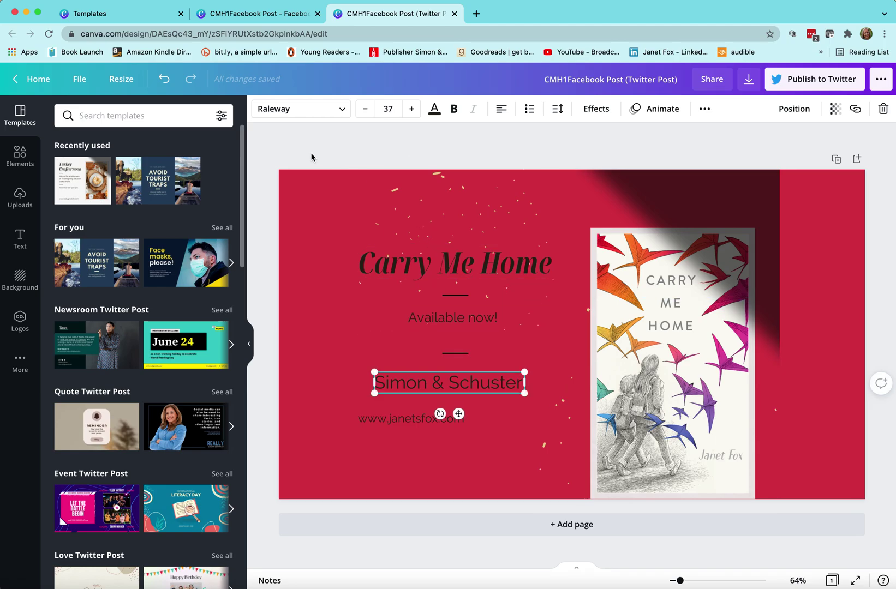
left_click(447, 321)
Step: Set 'Available now!' in Yellowtail, shift it left and lower, and move the divider line down
left_click(342, 111)
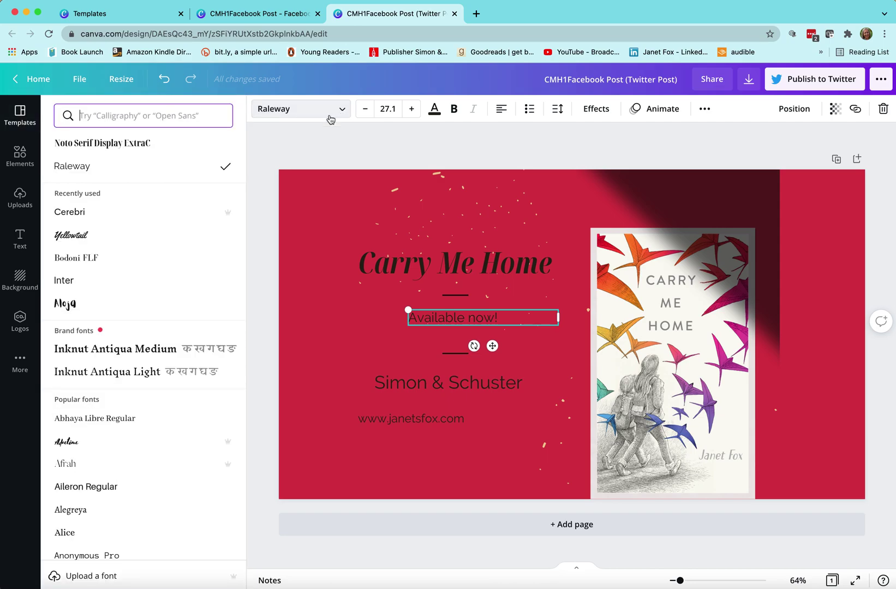
left_click(79, 237)
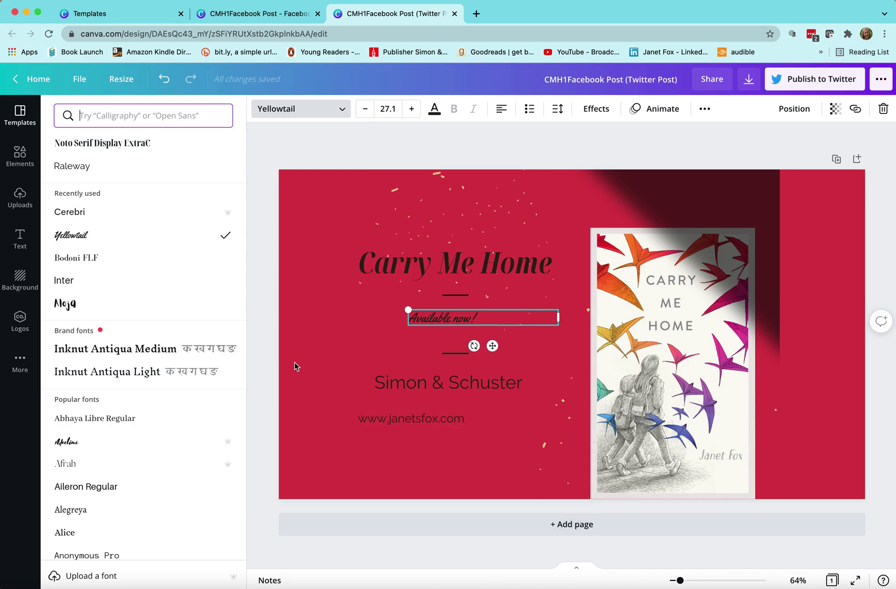
key("Escape")
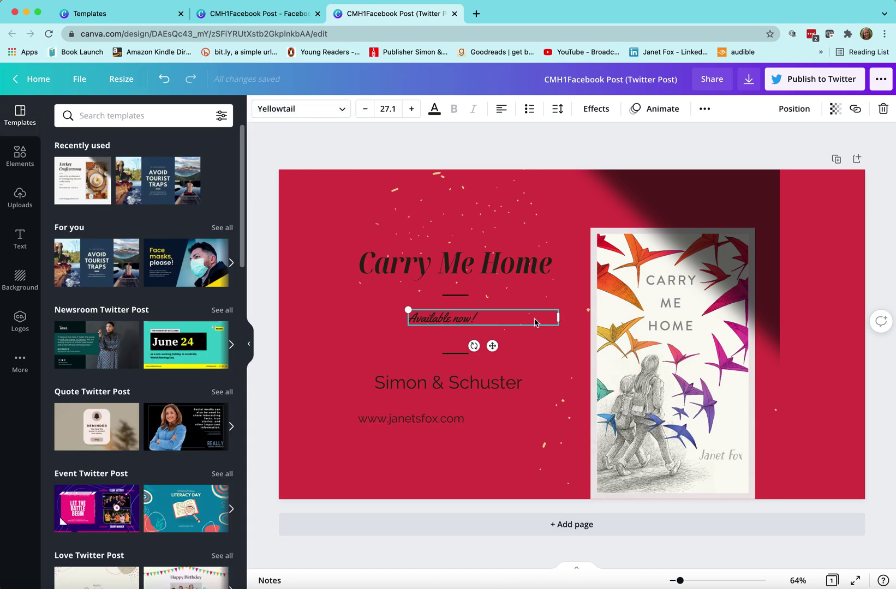
left_click_drag(535, 323, 493, 331)
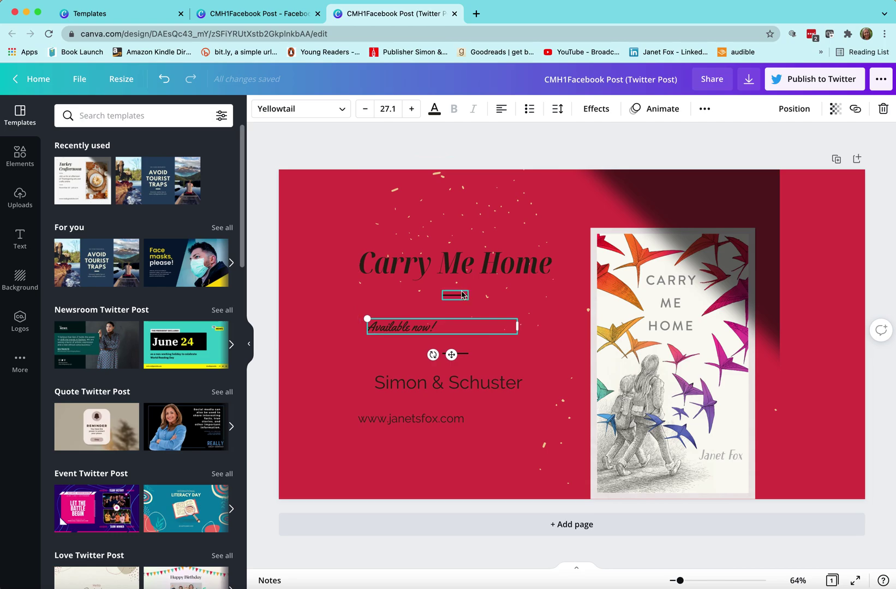
left_click_drag(460, 297, 459, 356)
left_click(456, 345)
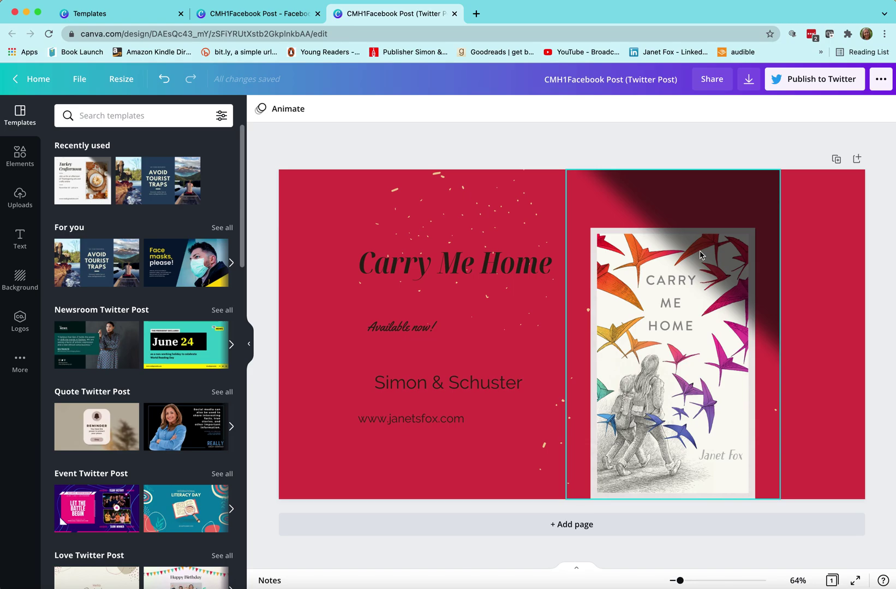
Step: Delete the flat book-cover image and its empty frame
left_click(717, 185)
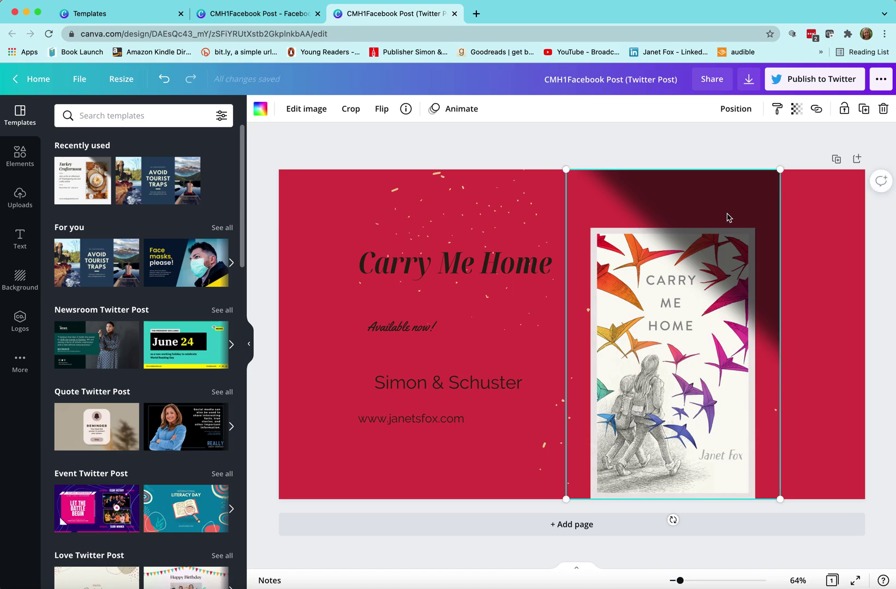
key("Delete")
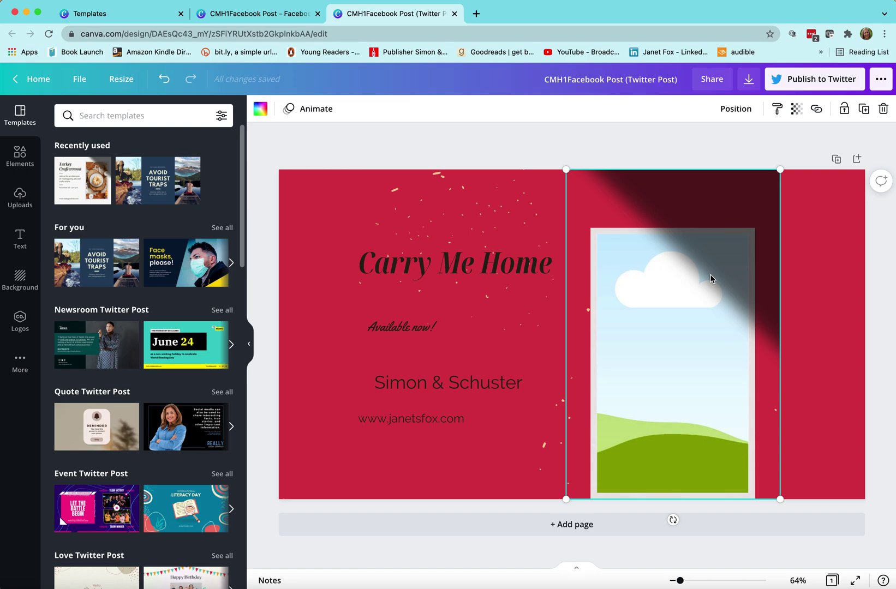
key("Delete")
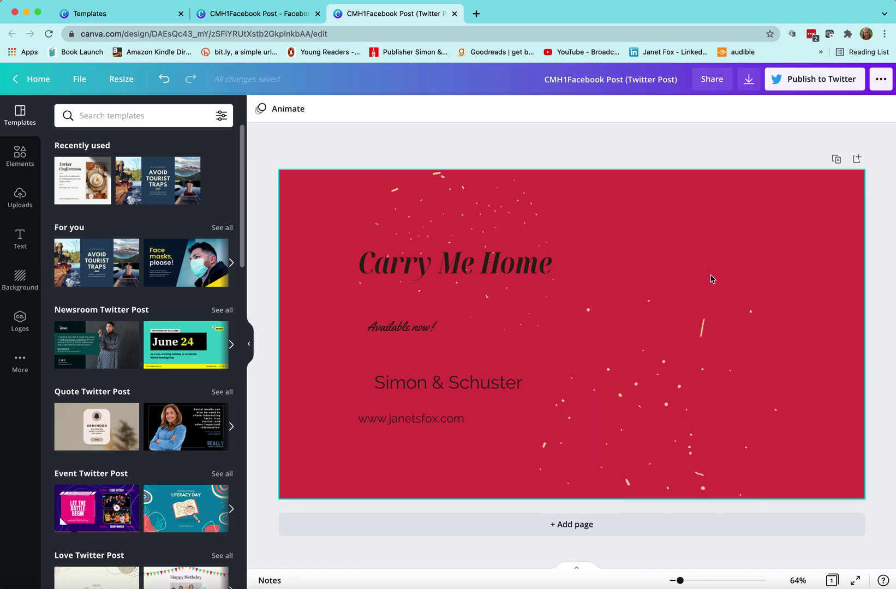
Step: Place the uploaded 3D Carry Me Home book mockup right of the title and enlarge it
left_click(29, 208)
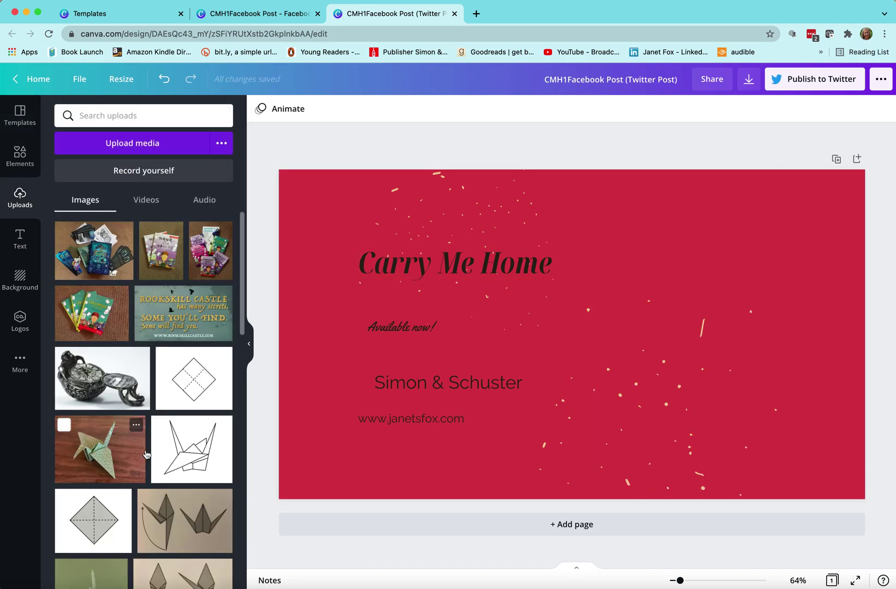
scroll(144, 455, "down", 10)
scroll(146, 454, "down", 5)
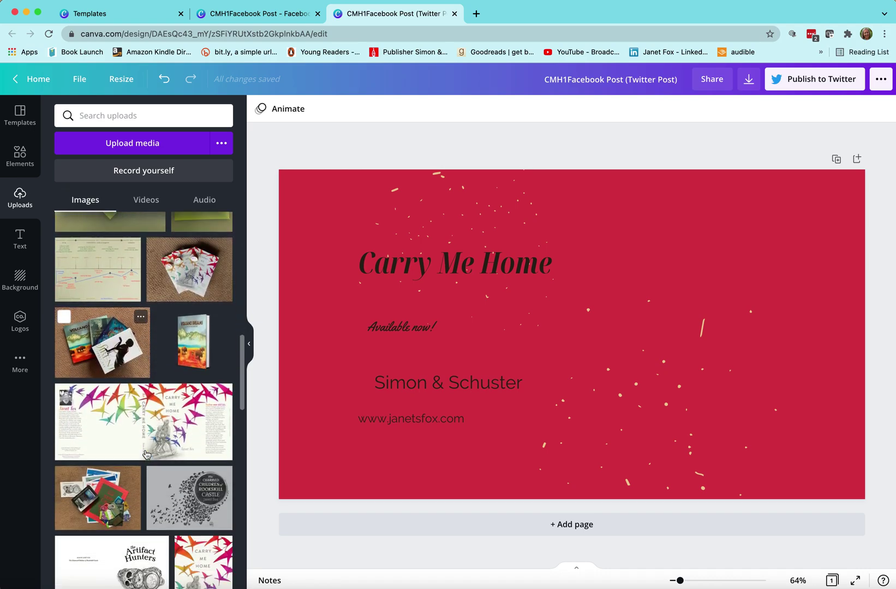
scroll(146, 455, "up", 3)
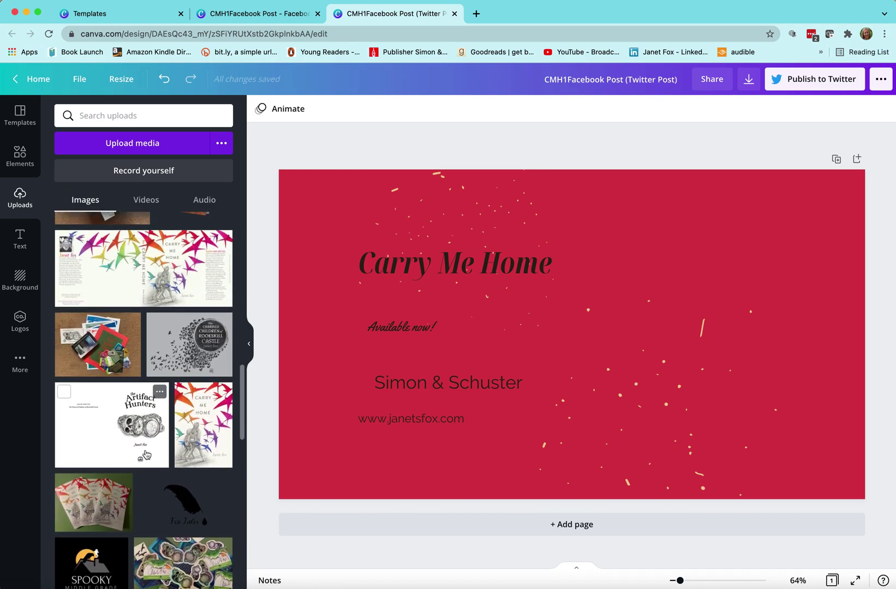
scroll(146, 455, "down", 7)
scroll(146, 454, "down", 5)
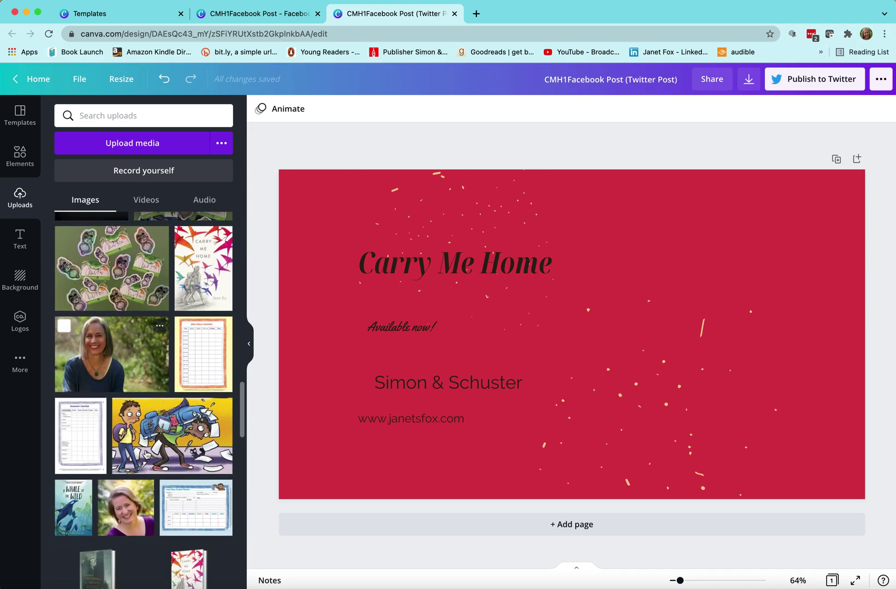
left_click_drag(185, 487, 617, 271)
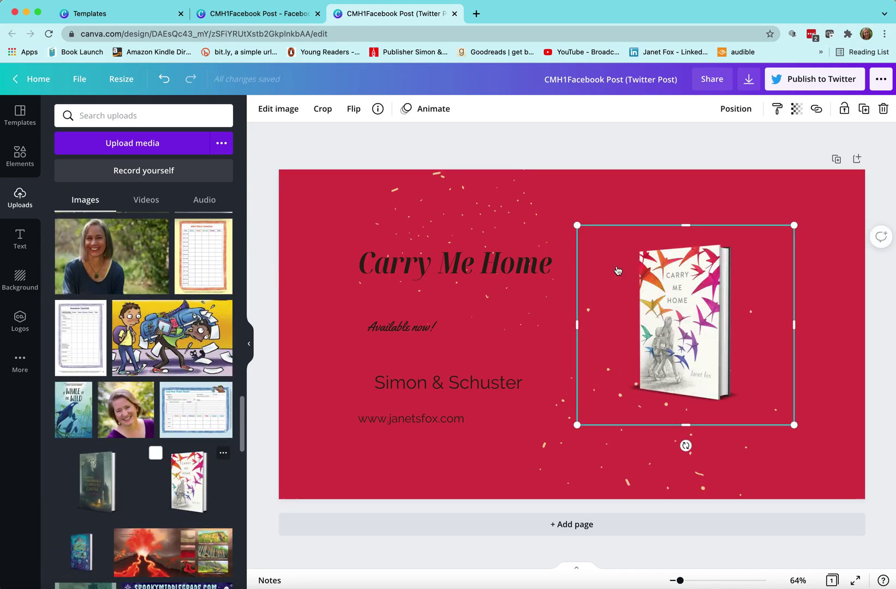
left_click_drag(578, 423, 524, 474)
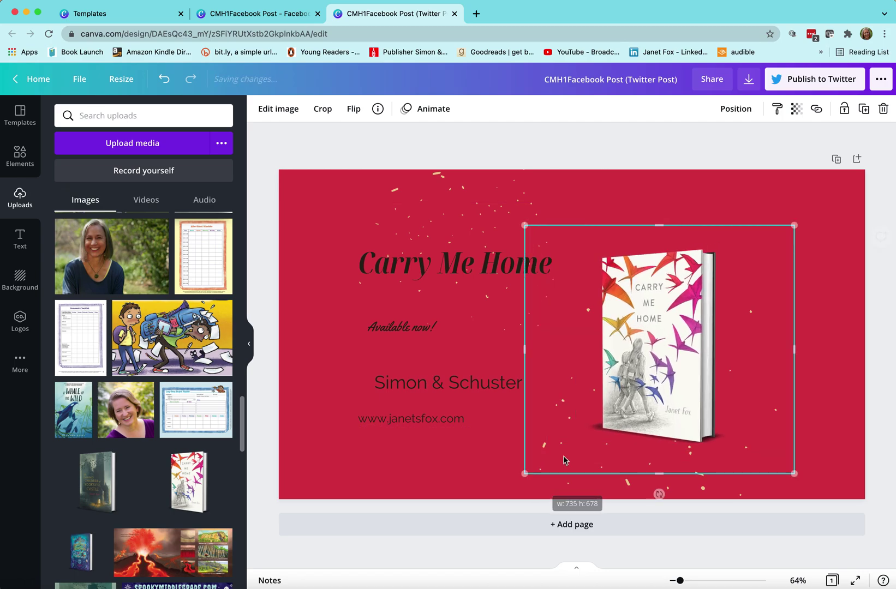
left_click_drag(792, 226, 832, 189)
left_click(711, 143)
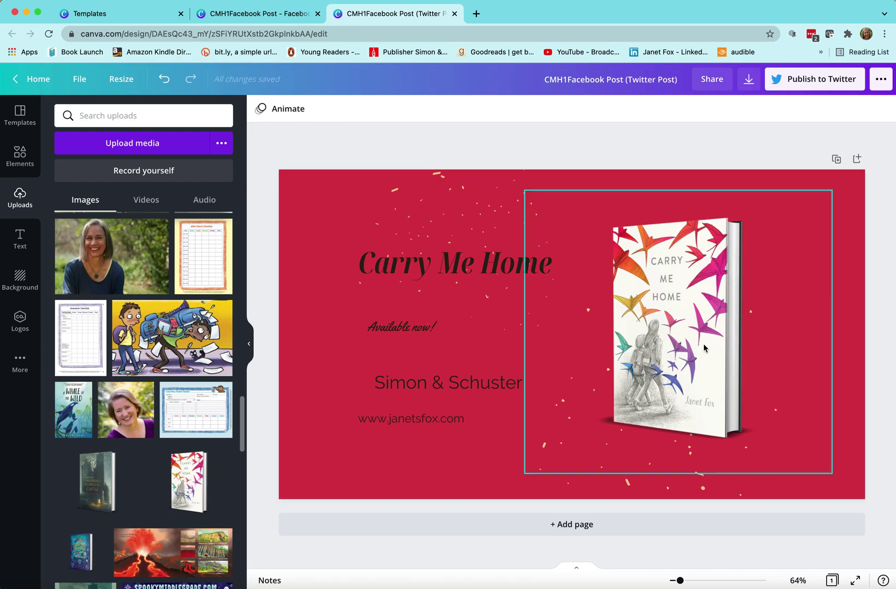